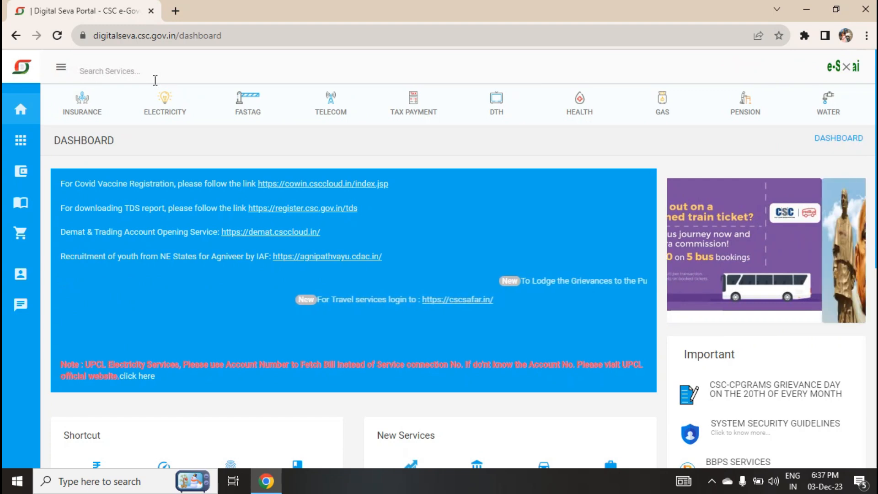
Search the services for 'transport' and open Transport Service eSarathi and eVahan
type("port")
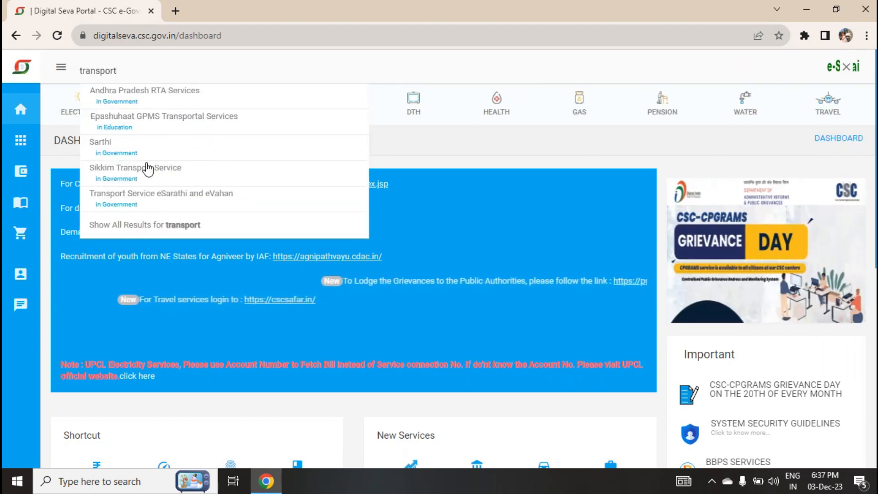
left_click(145, 205)
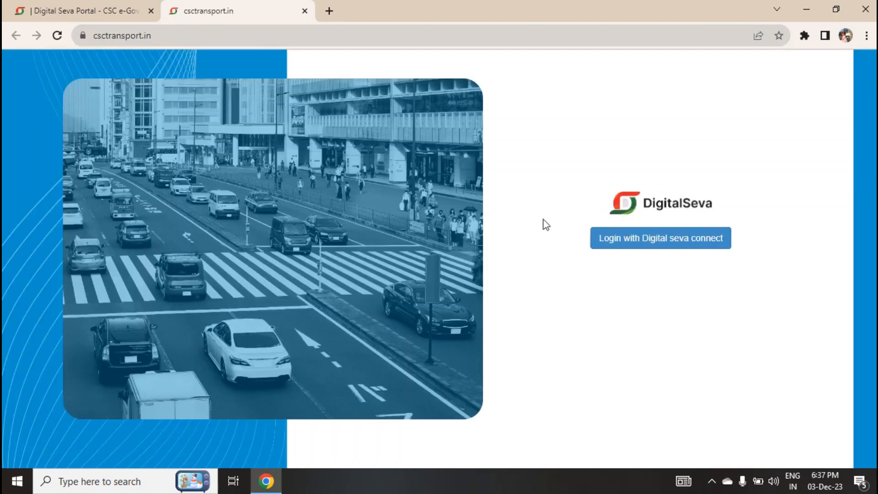
Log in with Digital Seva Connect and go to Vahan Services, dismissing the junk-files notification
left_click(642, 238)
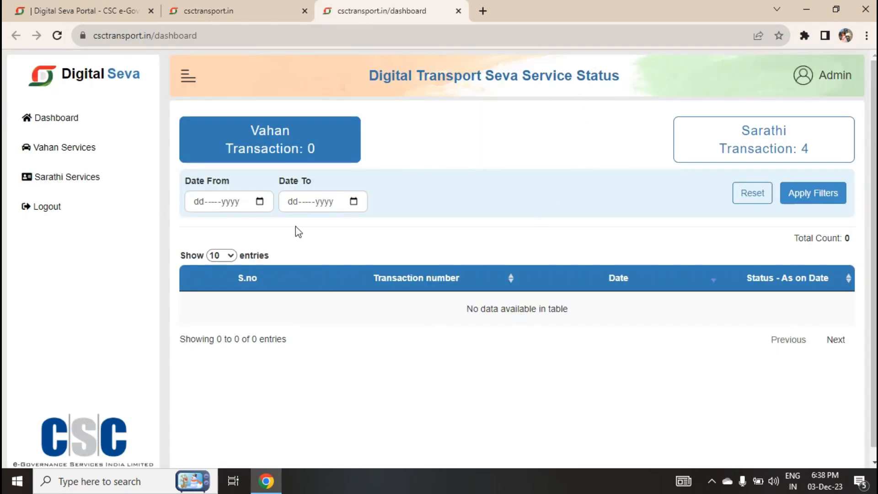
left_click(88, 149)
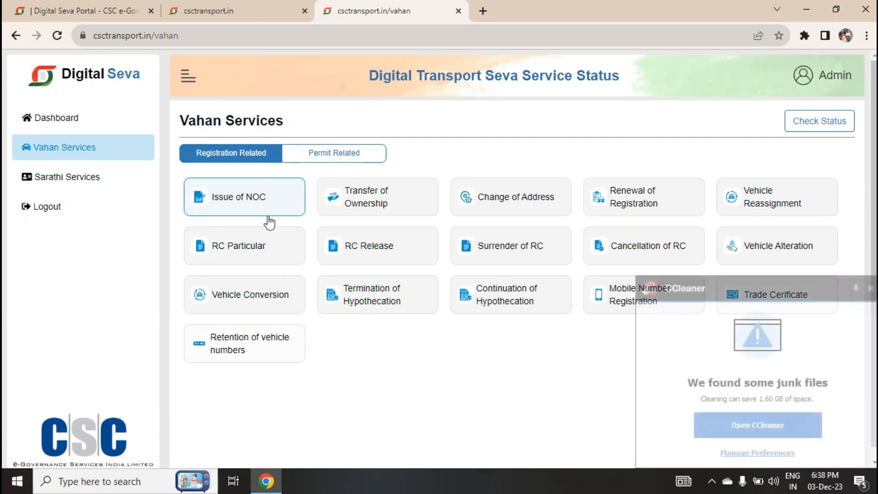
left_click(871, 290)
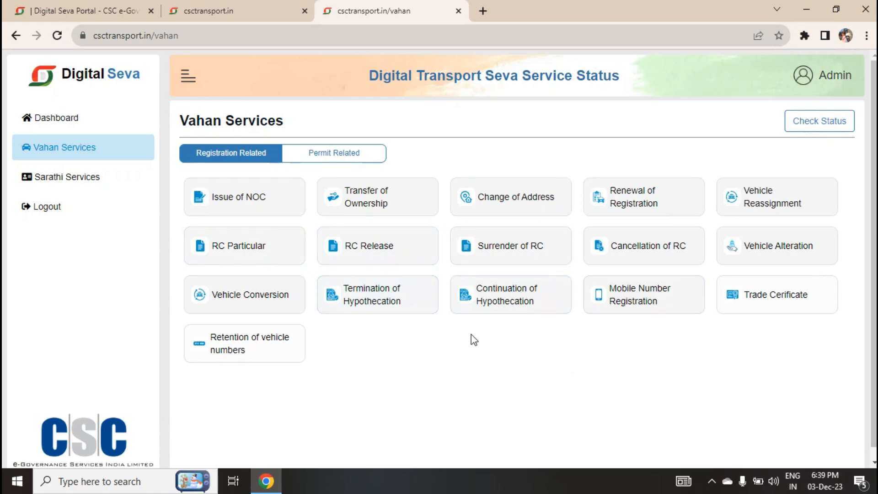
Switch Sarathi Services to Uttar Pradesh, skip the contactless offer, and choose Apply for Learner Licence
left_click(79, 183)
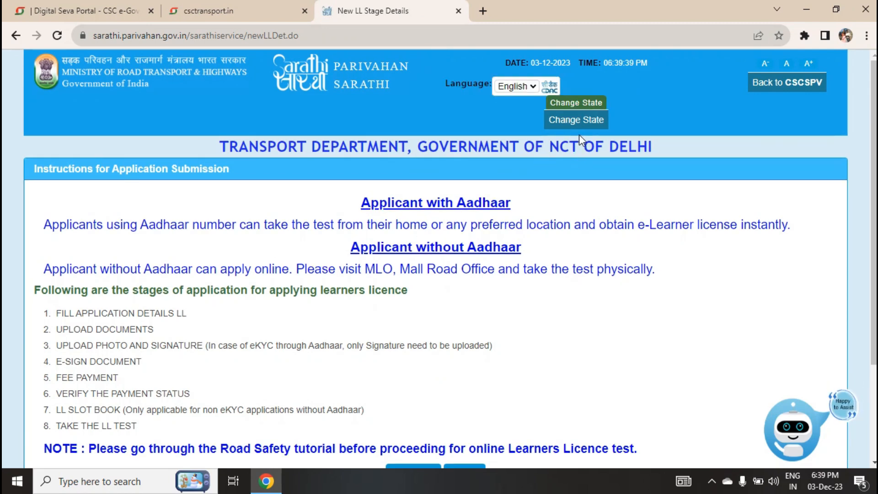
left_click(583, 124)
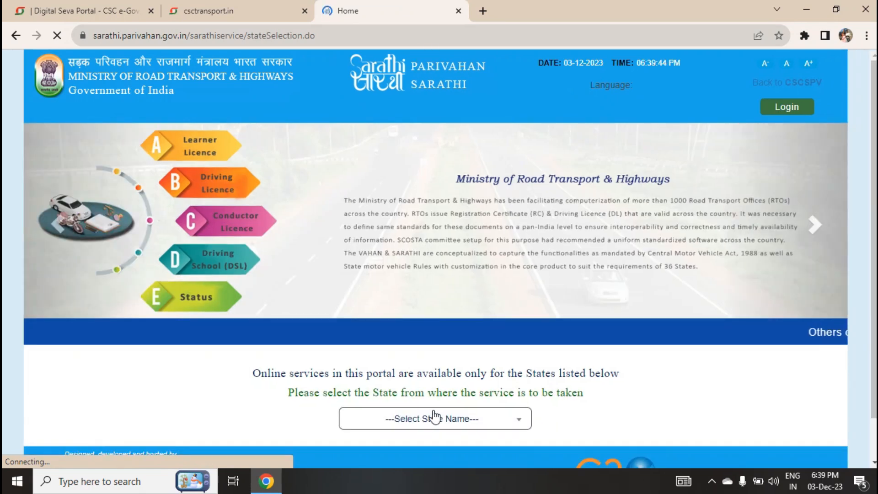
left_click(437, 417)
scroll(442, 361, "down", 5)
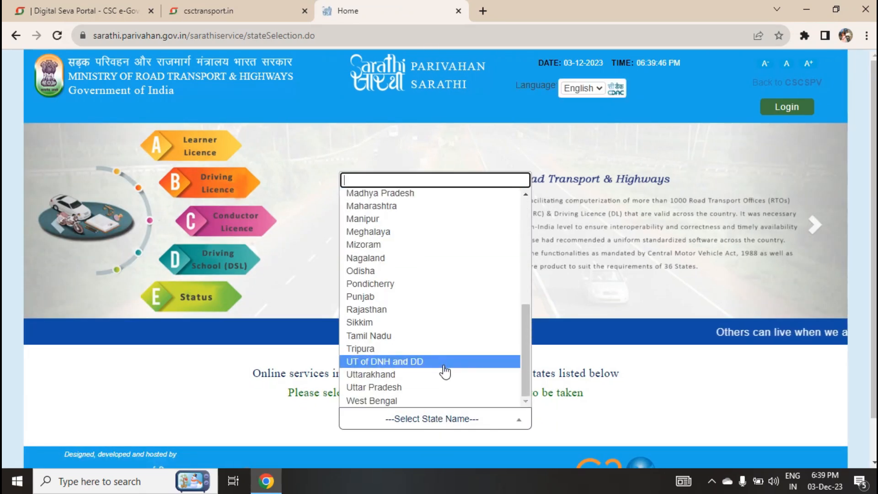
left_click(409, 387)
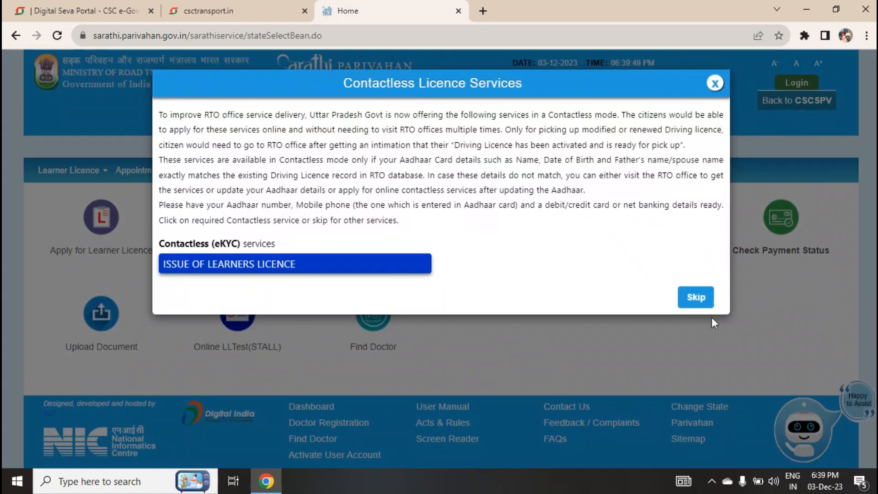
left_click(696, 298)
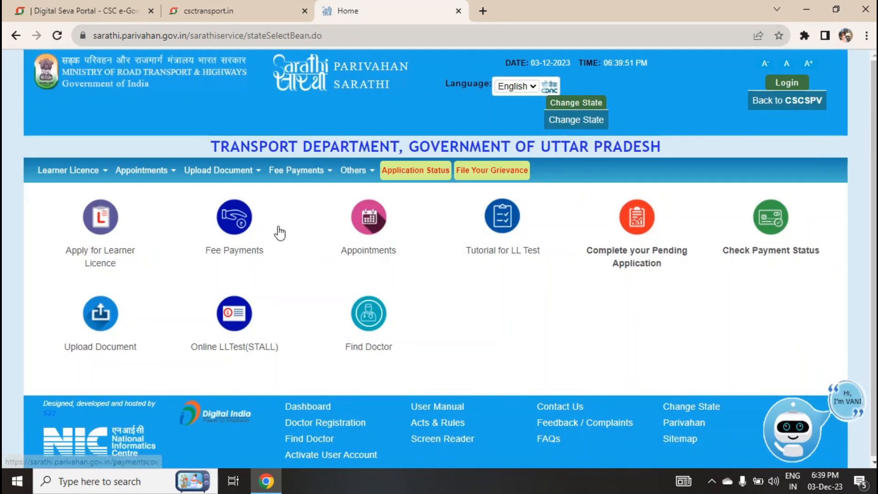
left_click(117, 260)
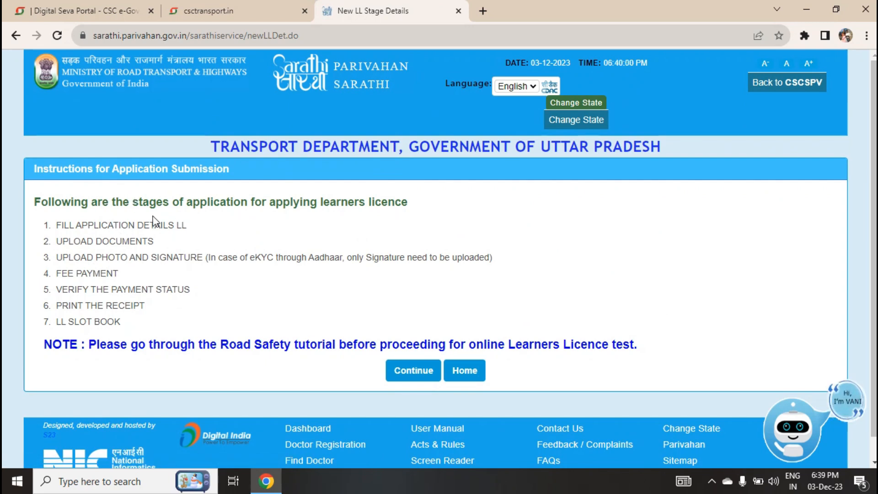
Continue past the instructions and submit category General with no existing licence held
left_click(413, 366)
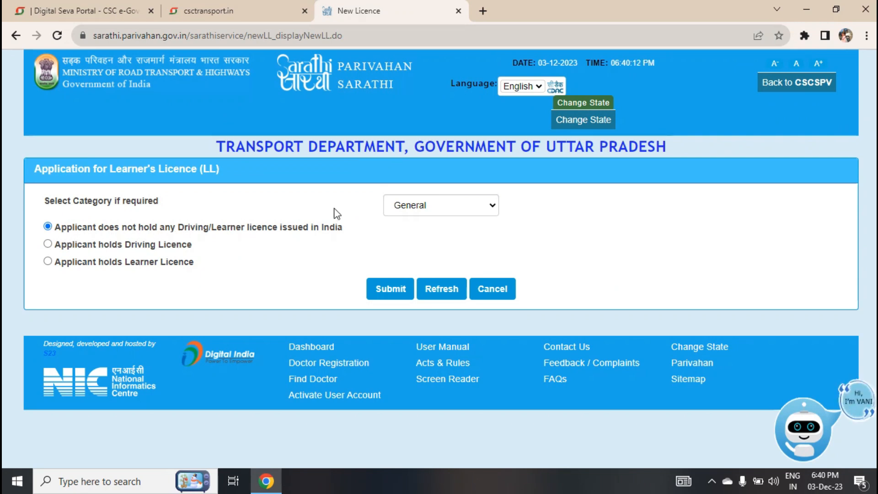
left_click(370, 292)
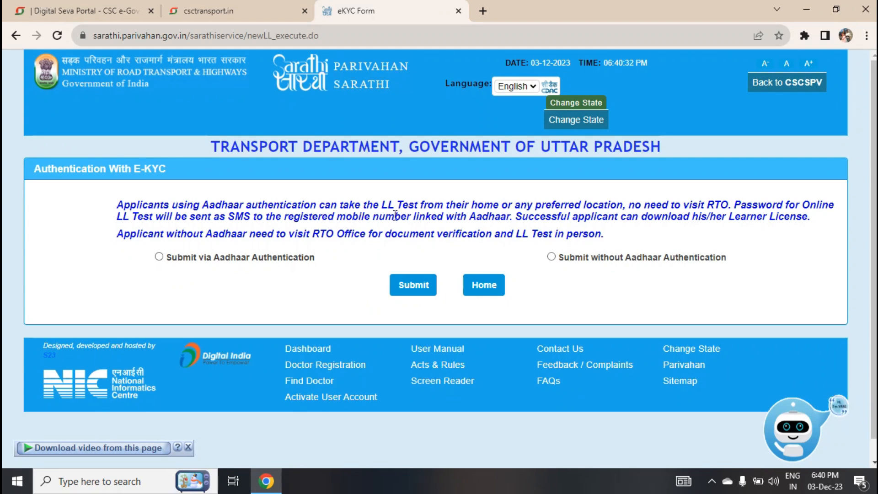
Choose 'Submit without Aadhaar Authentication' and confirm it
left_click(551, 257)
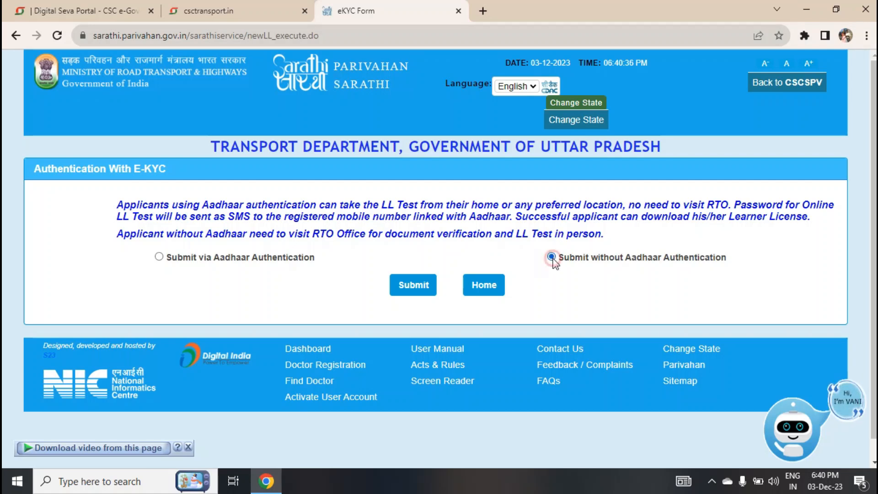
left_click(417, 293)
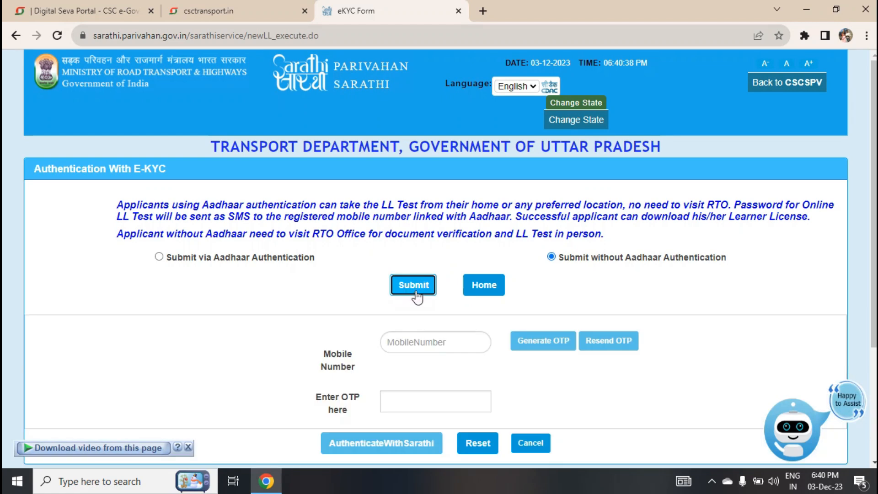
scroll(481, 229, "down", 3)
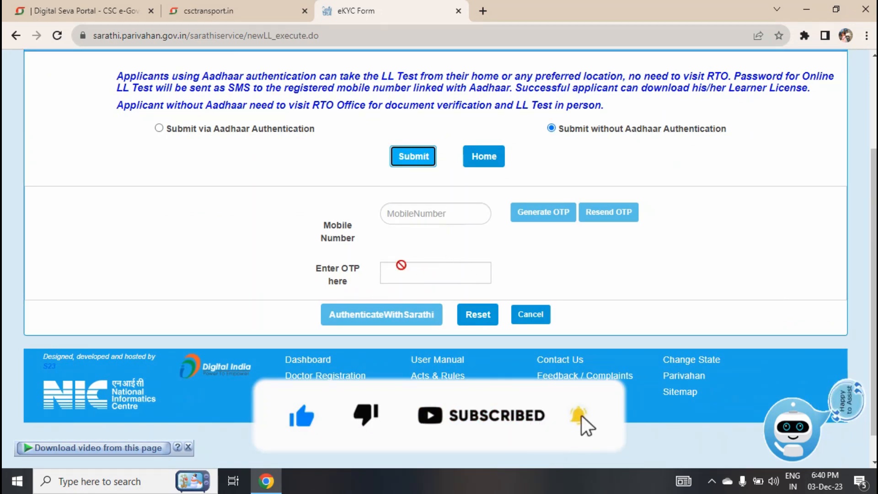
Verify the saved mobile number with a one-time OTP and authenticate with Sarathi
left_click(426, 213)
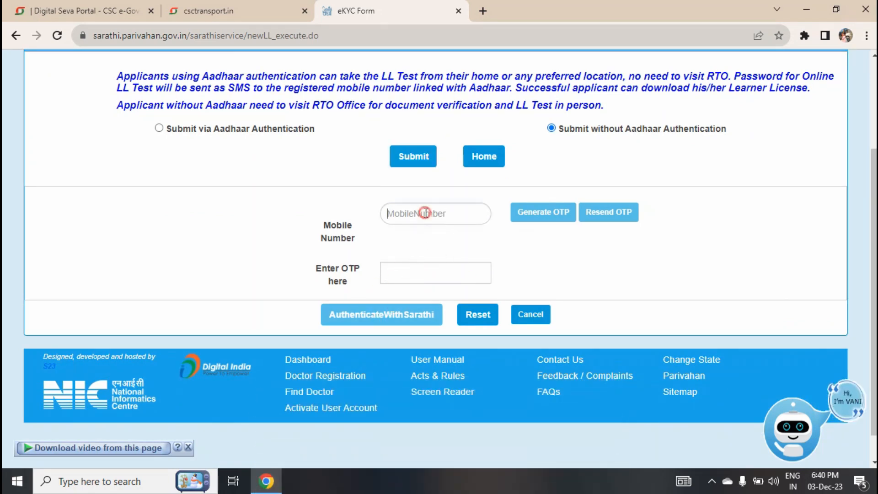
left_click(442, 245)
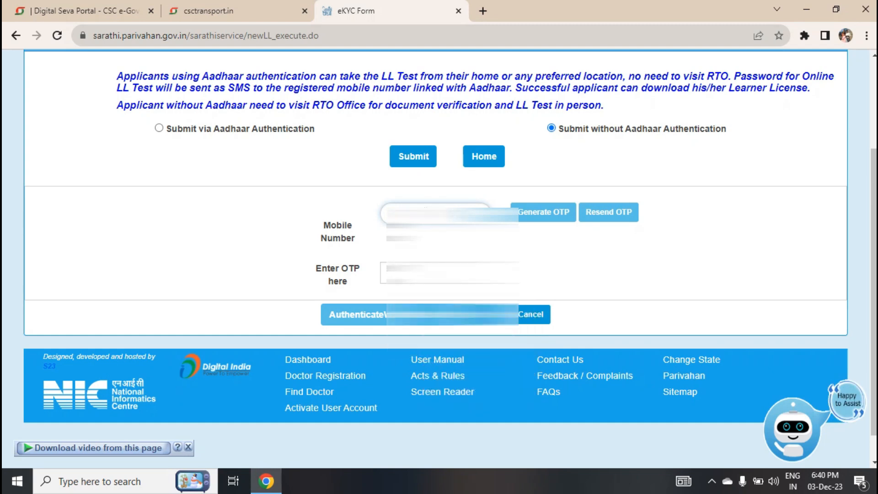
left_click(526, 214)
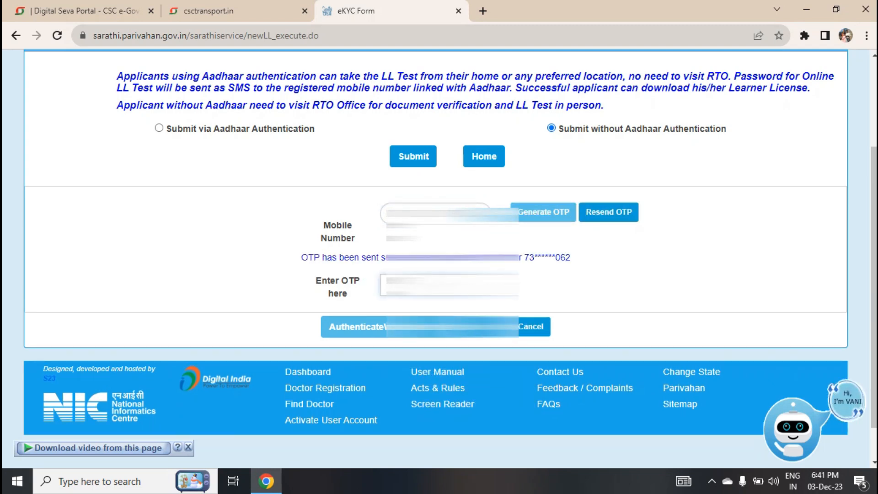
type("*")
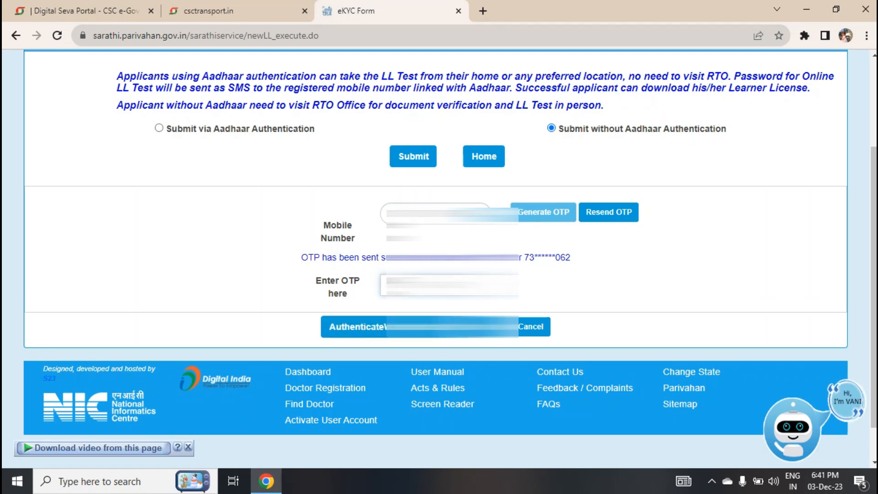
left_click(415, 326)
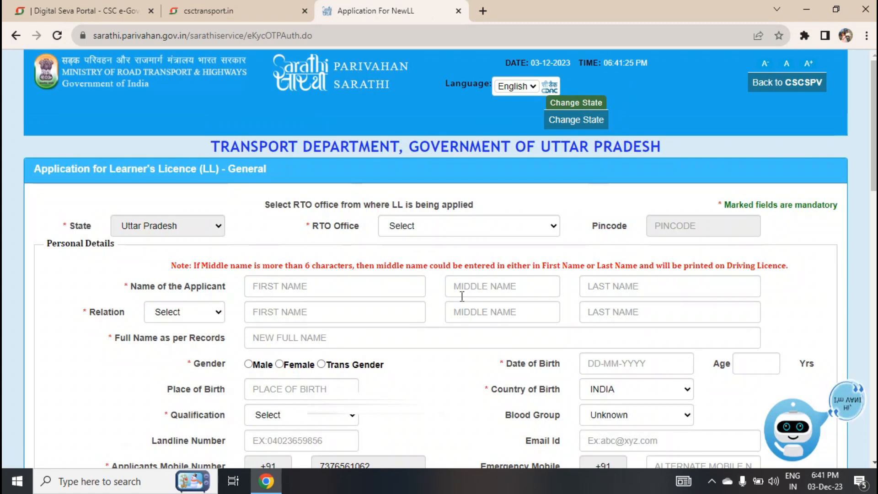
scroll(462, 298, "down", 2)
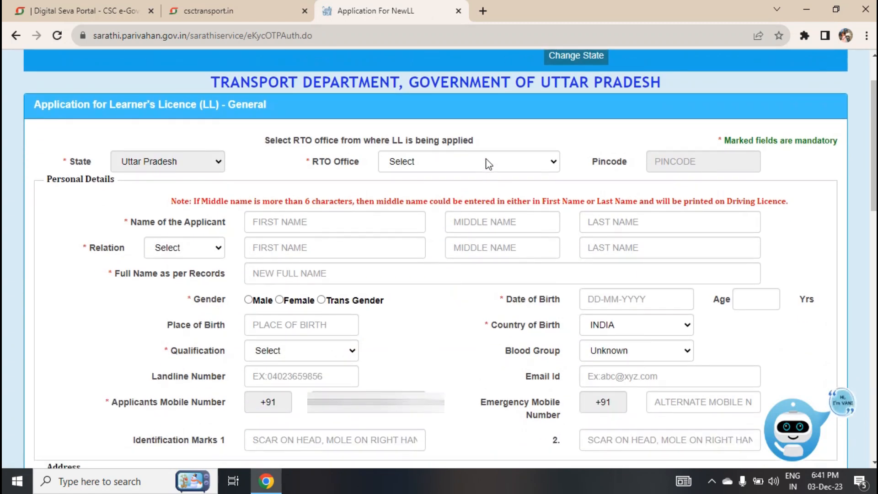
Select VARANASI (RTO) -- UP65 as the RTO office
left_click(486, 160)
scroll(483, 247, "down", 12)
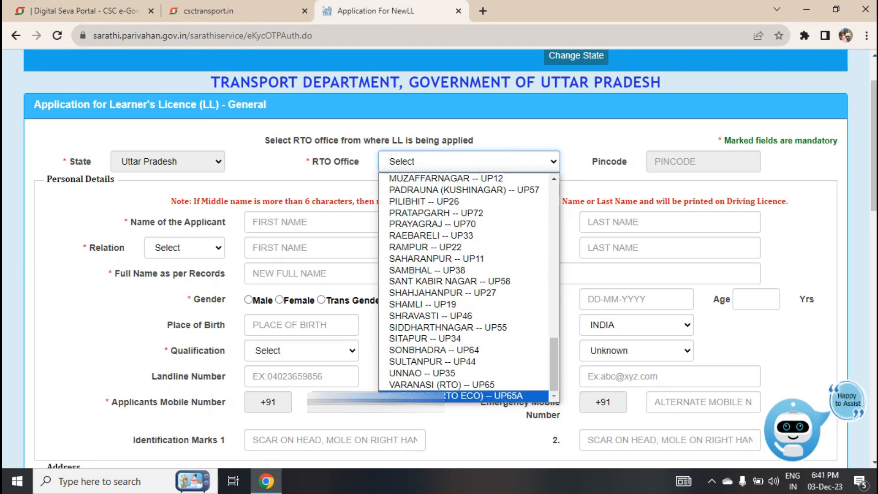
left_click(438, 385)
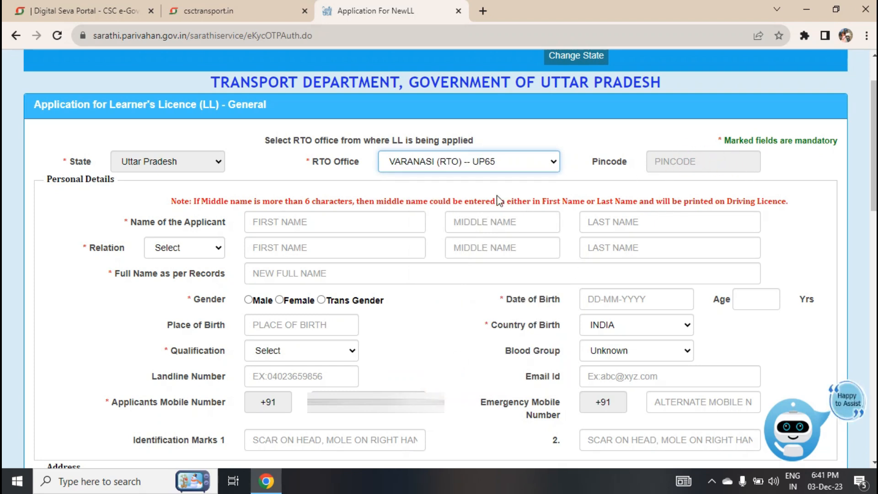
Set the applicant's relation to Father
left_click(317, 224)
left_click(212, 202)
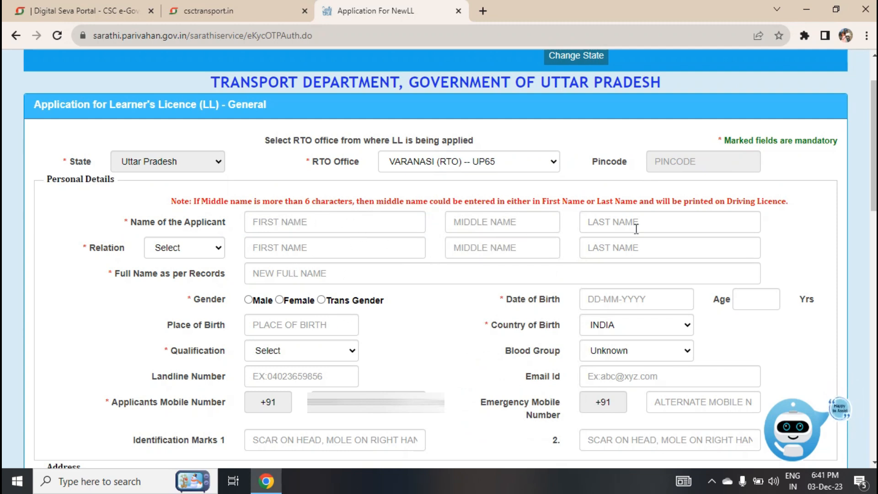
left_click(177, 256)
left_click(203, 273)
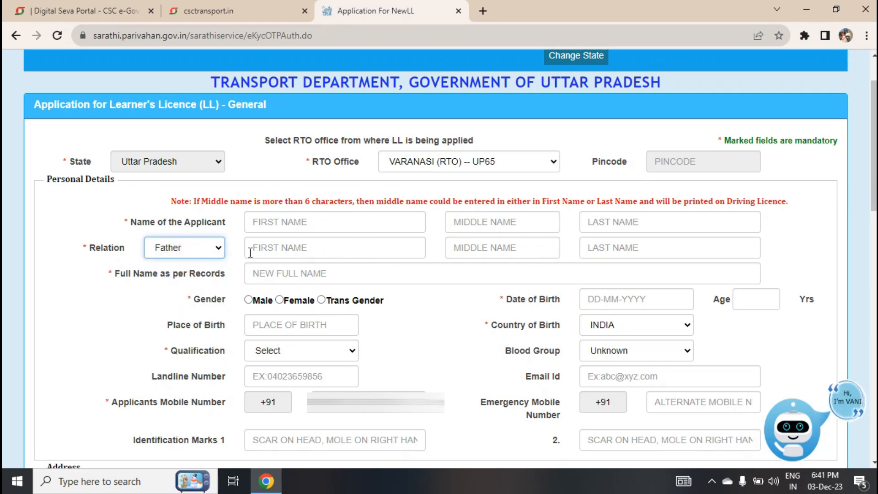
left_click(217, 255)
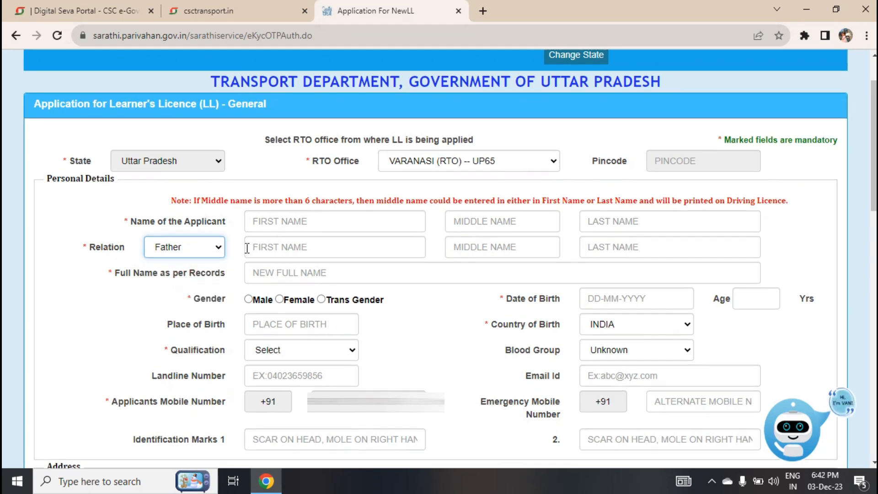
scroll(247, 250, "down", 1)
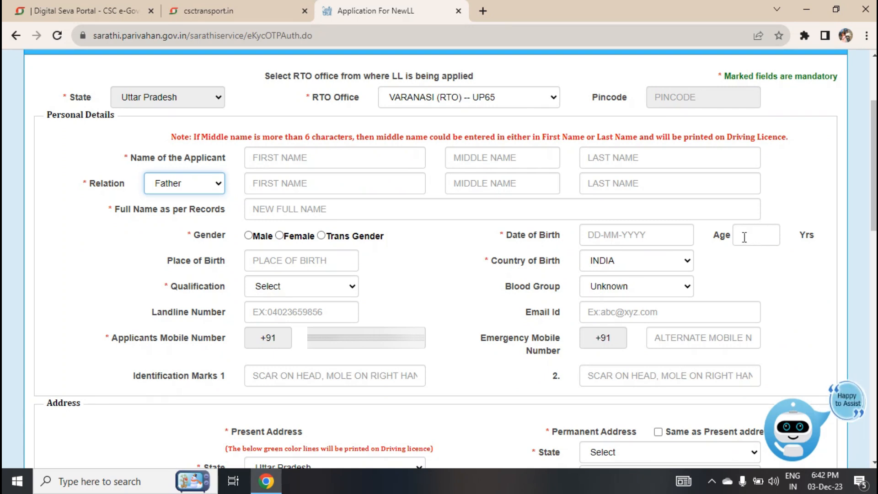
scroll(750, 236, "down", 3)
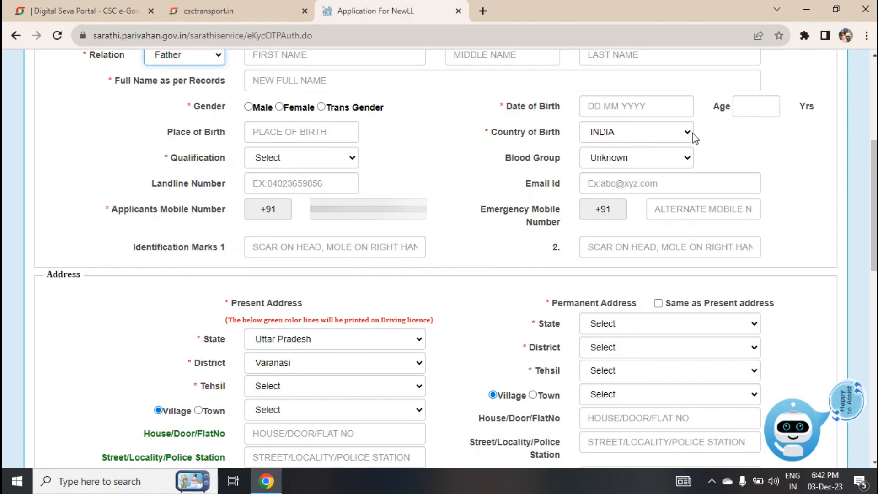
Keep INDIA as birth country, set qualification Graduate in Non Medical Sciences and blood group B+
left_click(679, 133)
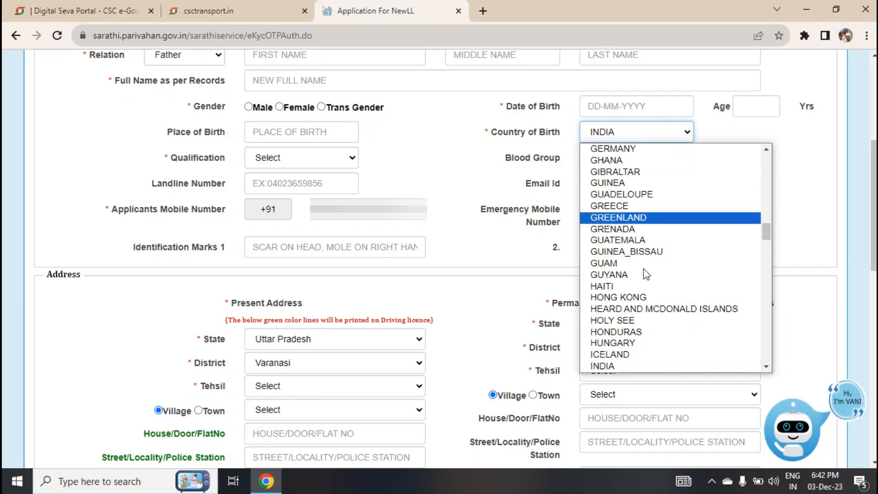
left_click(615, 367)
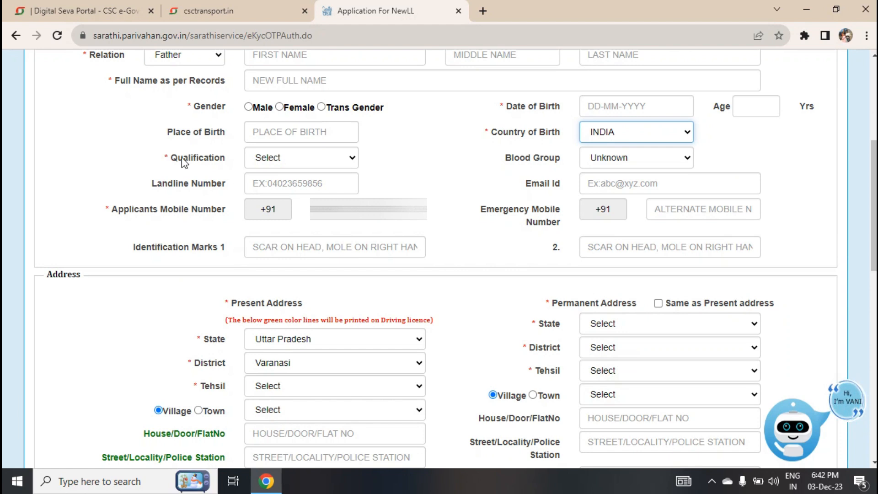
left_click(316, 158)
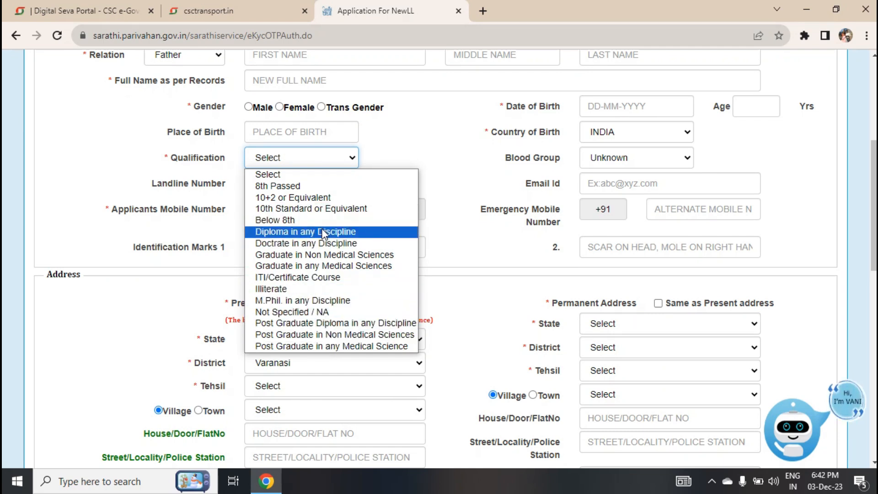
left_click(334, 255)
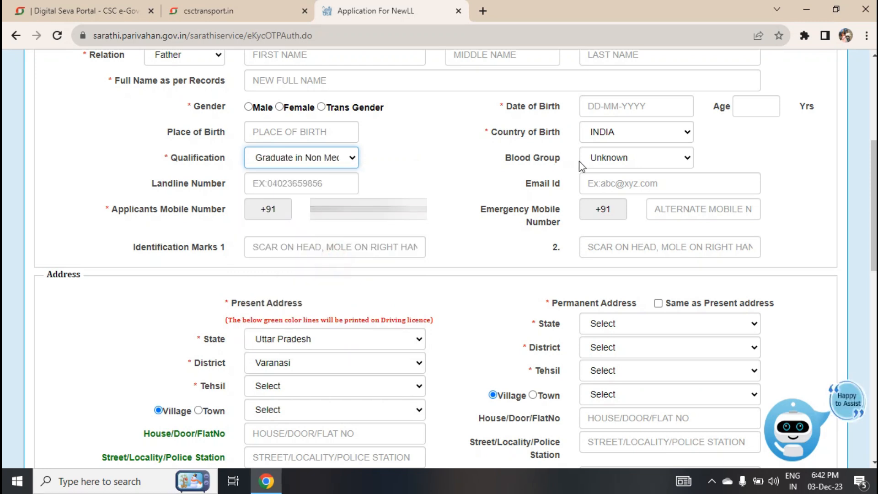
left_click(607, 162)
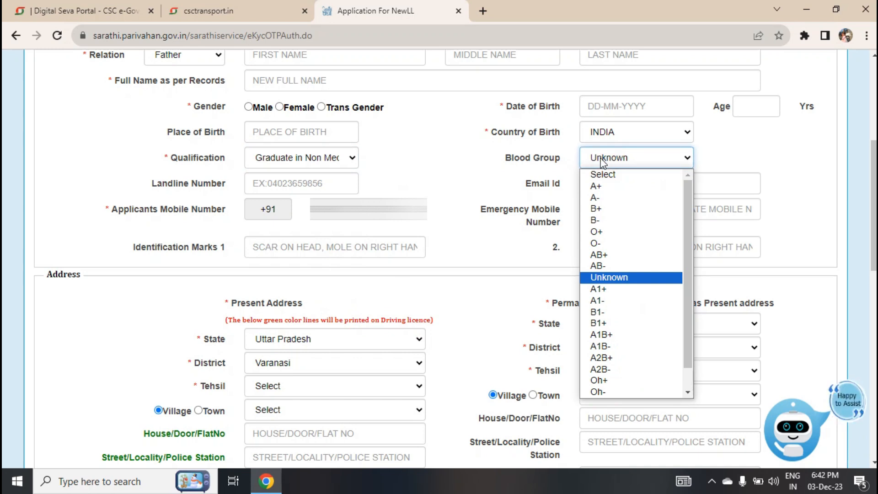
left_click(603, 212)
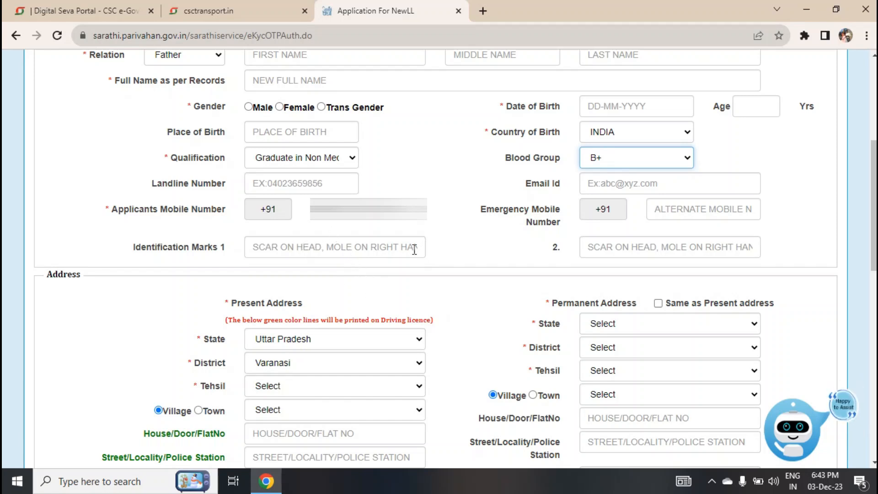
Set the present address tehsil to Varanasi and town to Varanasi (M Corp.)
scroll(414, 249, "down", 4)
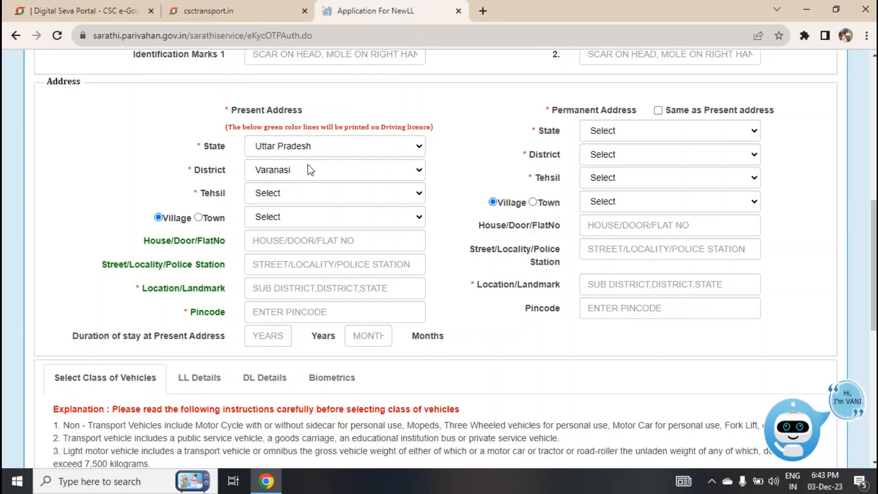
left_click(295, 194)
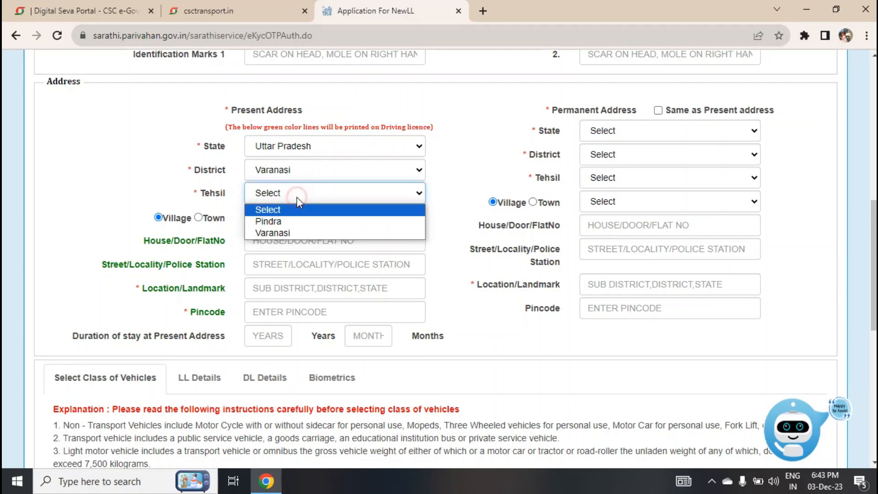
left_click(293, 233)
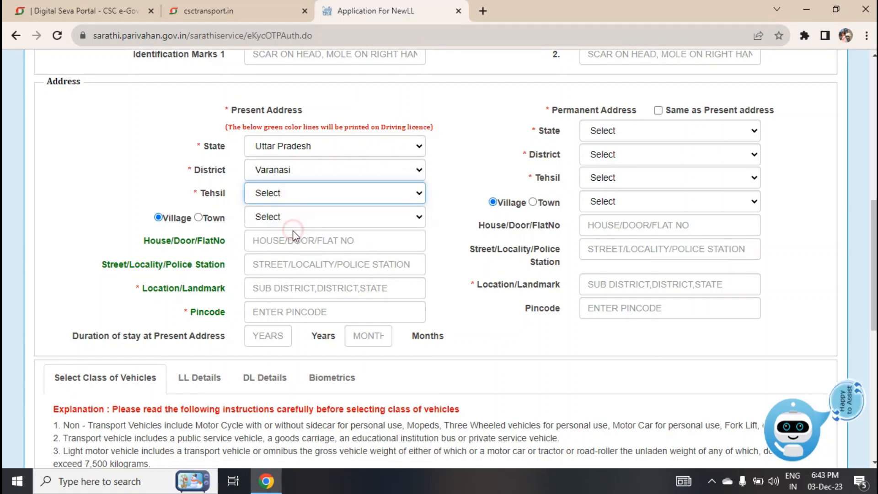
left_click(202, 218)
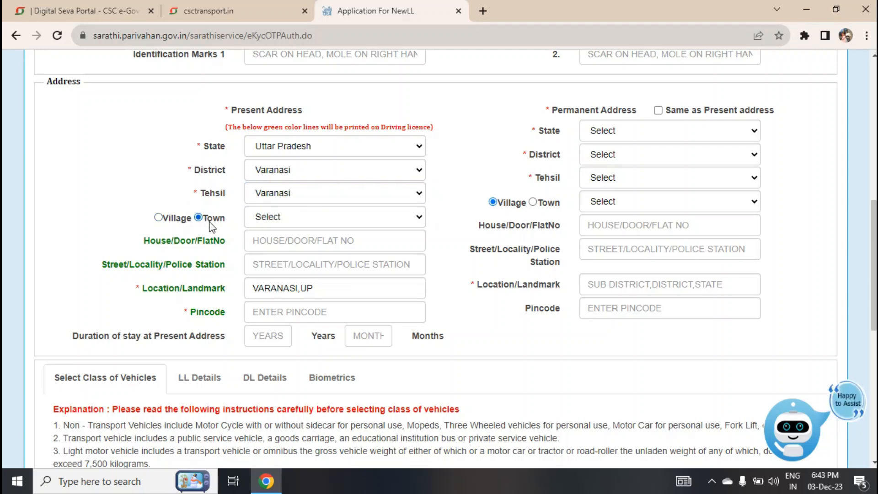
left_click(261, 222)
left_click(293, 294)
scroll(293, 294, "down", 2)
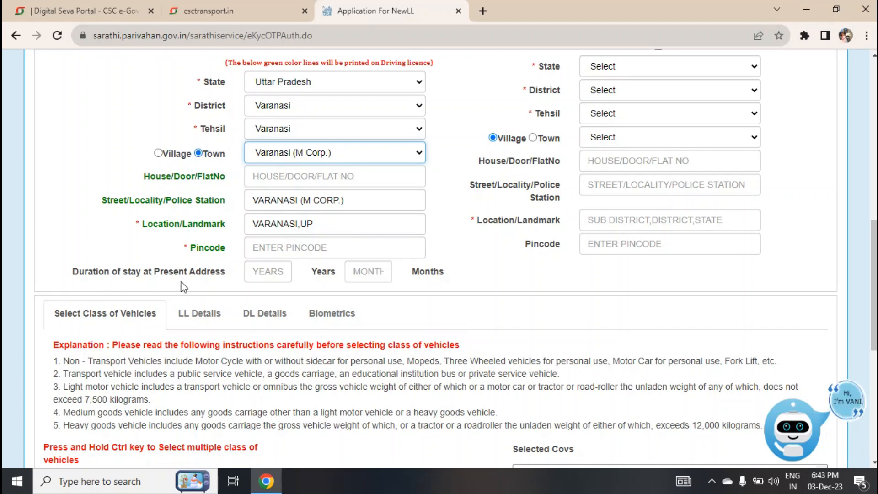
scroll(266, 339, "up", 1)
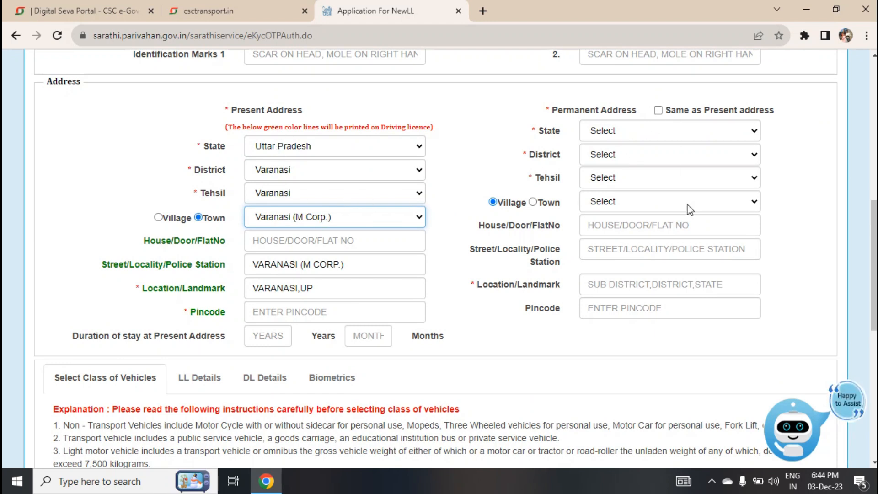
scroll(702, 306, "down", 5)
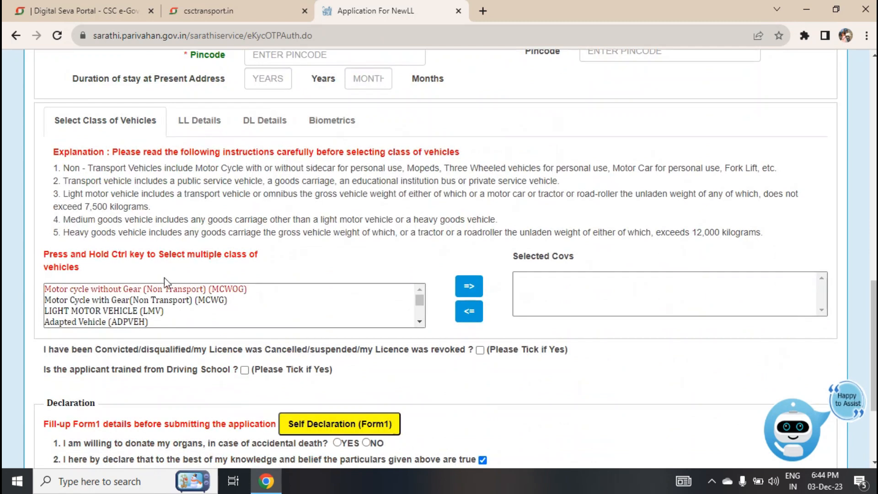
Add Motor Cycle with Gear (MCWG) to the selected vehicle classes
left_click(135, 294)
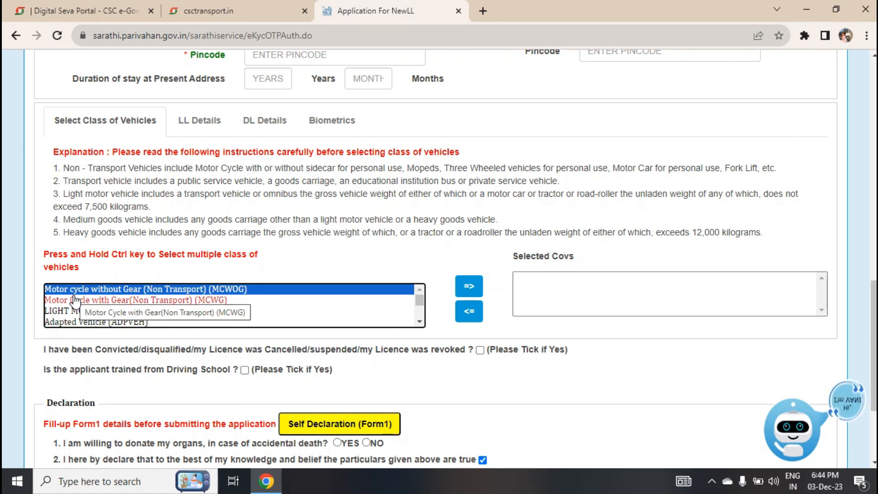
left_click(149, 300)
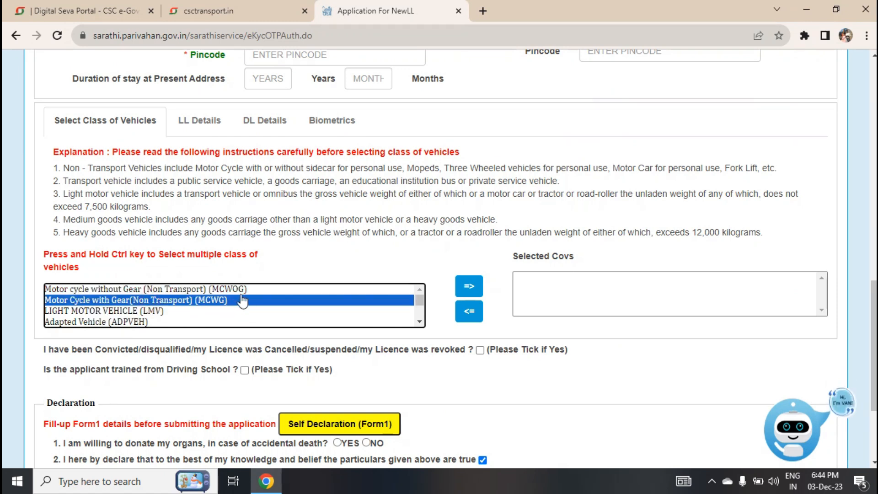
left_click(108, 313)
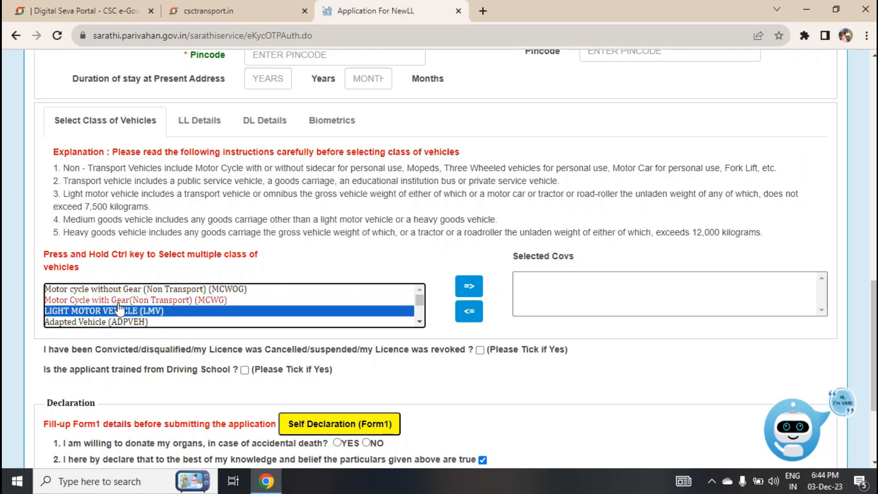
left_click(120, 302)
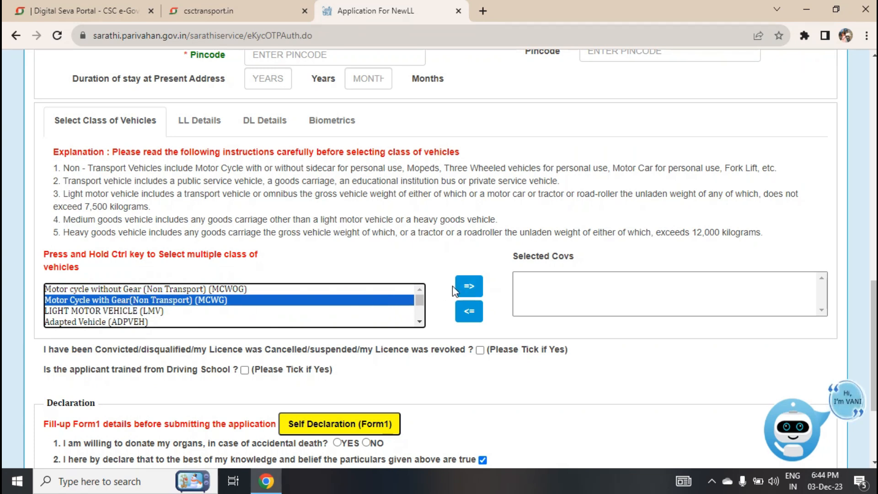
left_click(465, 291)
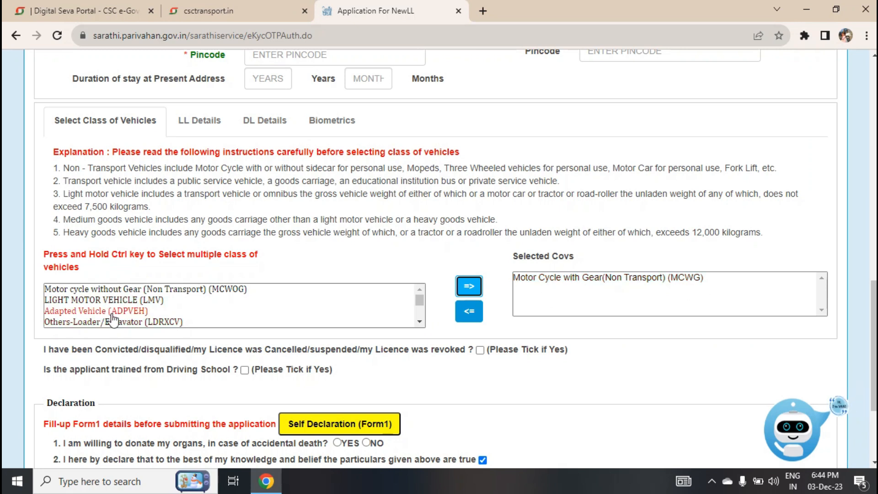
Add LIGHT MOTOR VEHICLE (LMV) and mark the applicant as driving-school trained
left_click(125, 303)
left_click(468, 293)
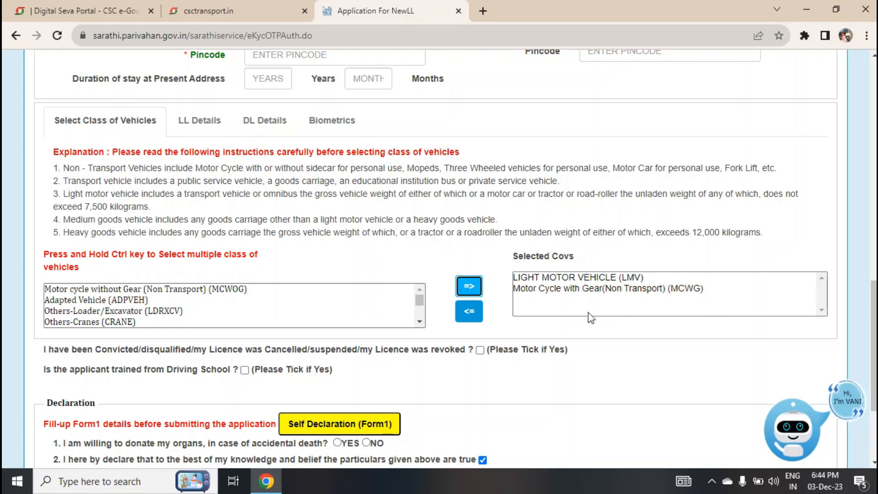
mouse_move(419, 298)
left_mouse_down()
mouse_move(421, 323)
mouse_move(422, 300)
left_mouse_up()
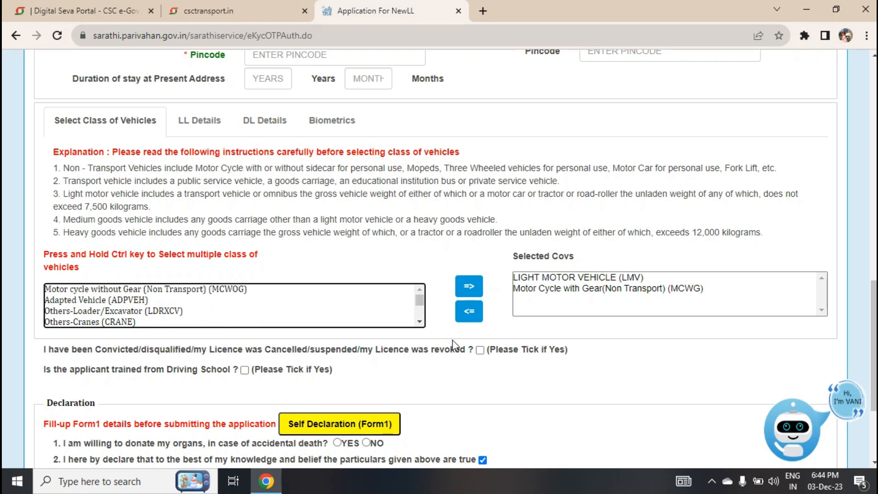
scroll(479, 387, "down", 2)
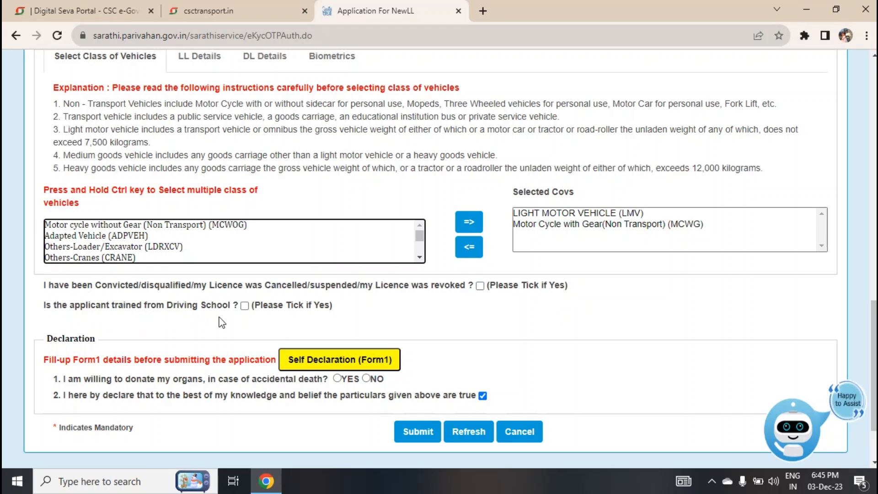
scroll(245, 340, "up", 1)
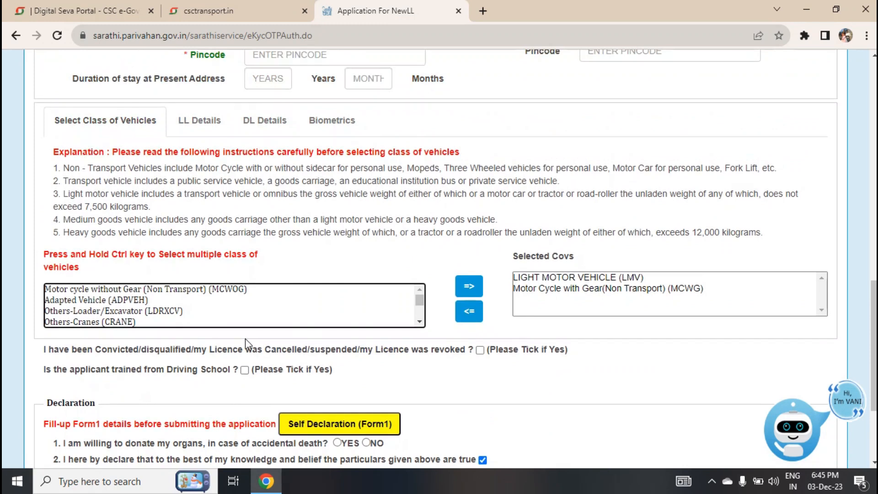
left_click(246, 370)
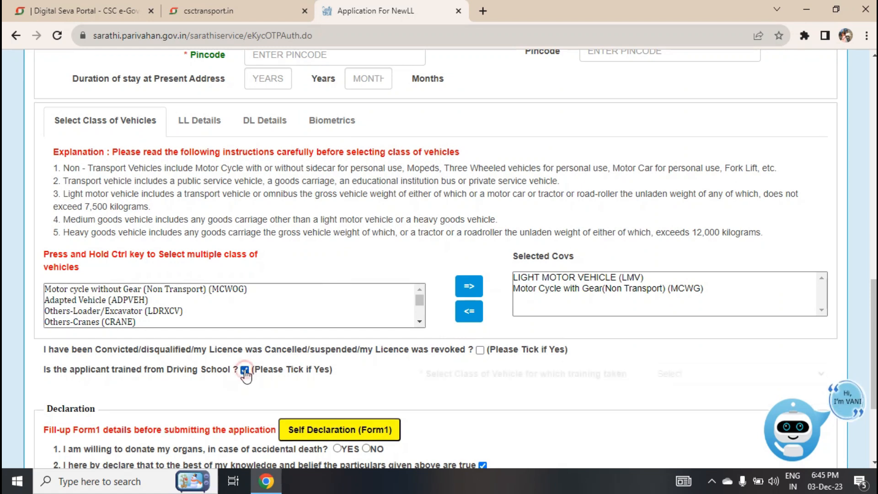
Select LIGHT MOTOR VEHICLE (LMV) as the class training was taken for
scroll(248, 371, "down", 2)
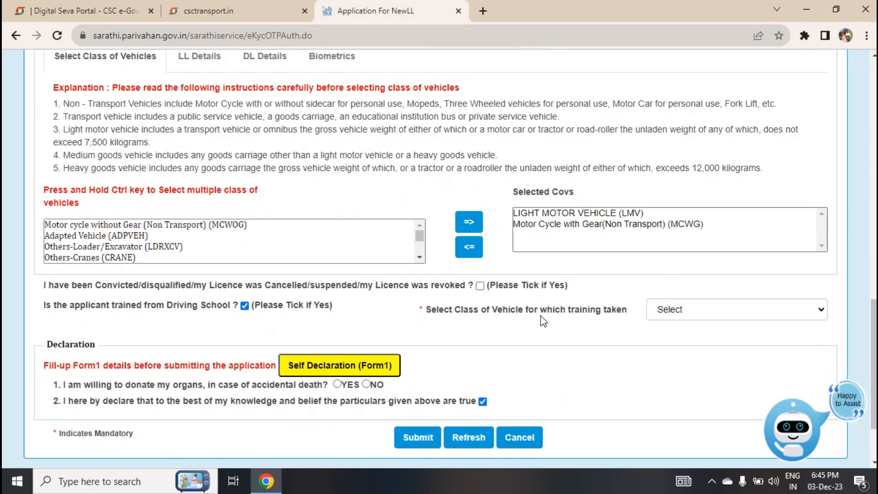
left_click(668, 311)
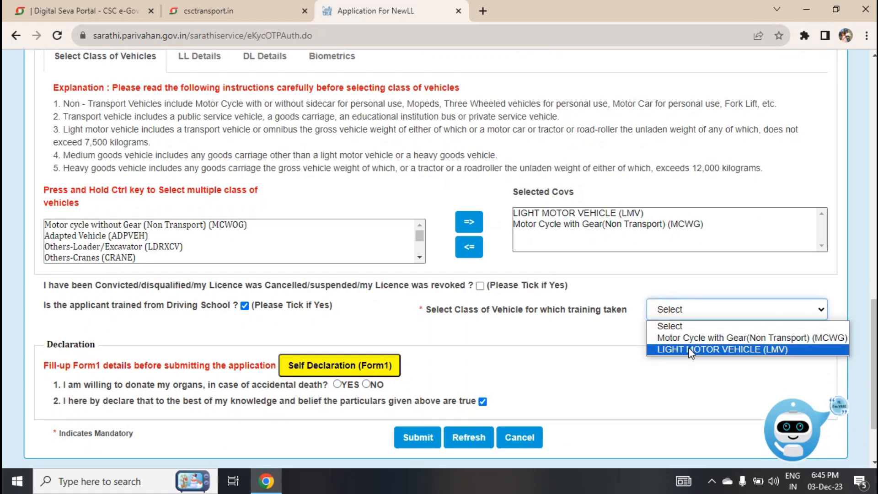
left_click(687, 349)
scroll(639, 326, "down", 1)
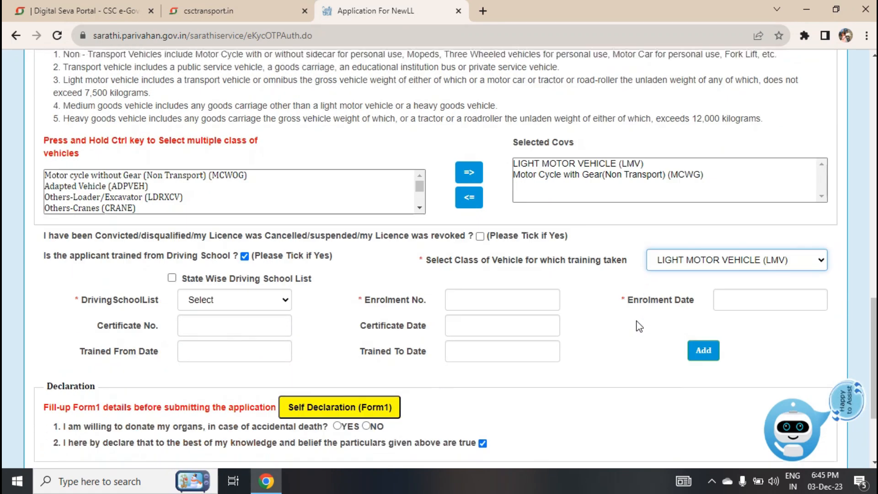
Check the driving school list, empty normally and state-wise, and open the Form1 fitness declaration
left_click(212, 292)
left_click(212, 293)
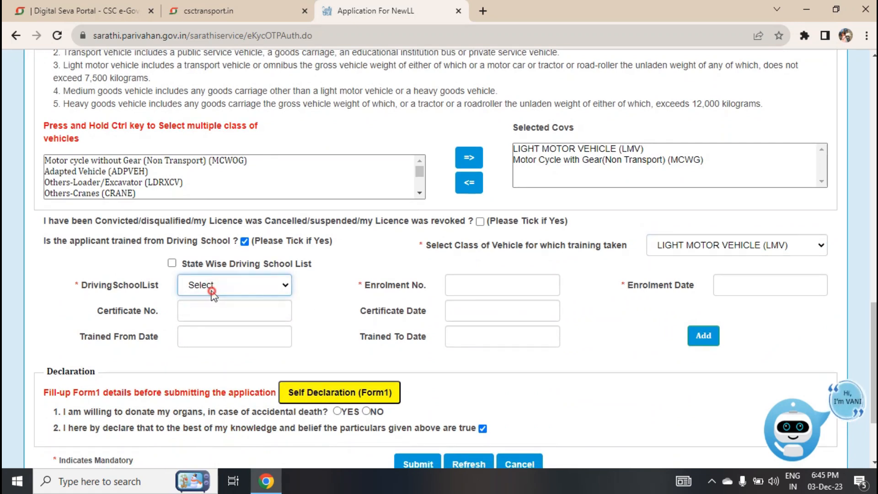
left_click(171, 264)
left_click(215, 285)
left_click(227, 281)
left_click(172, 263)
scroll(543, 321, "down", 2)
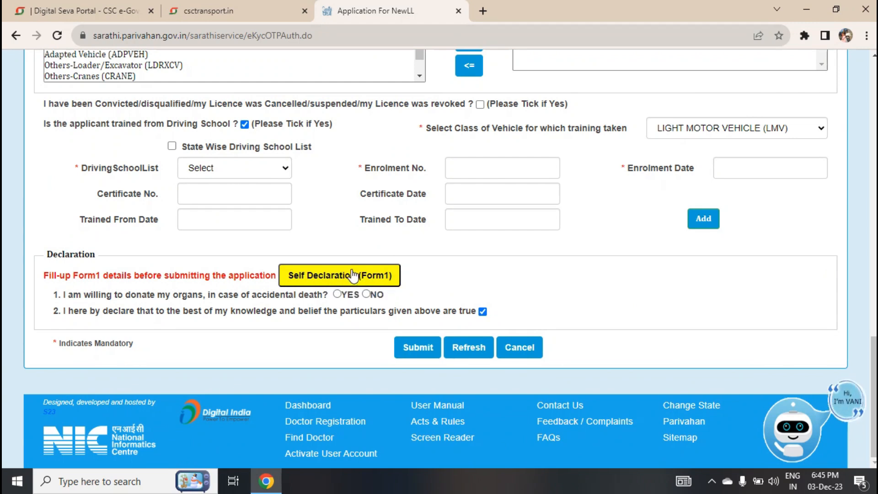
left_click(352, 275)
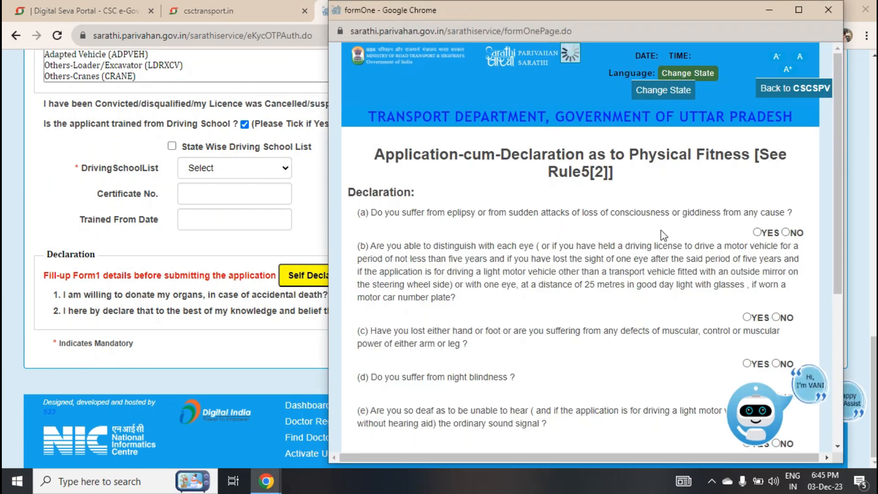
Answer the fitness questions: NO for (a), (c), (e), (f) and YES for eyesight (b)
scroll(780, 229, "down", 1)
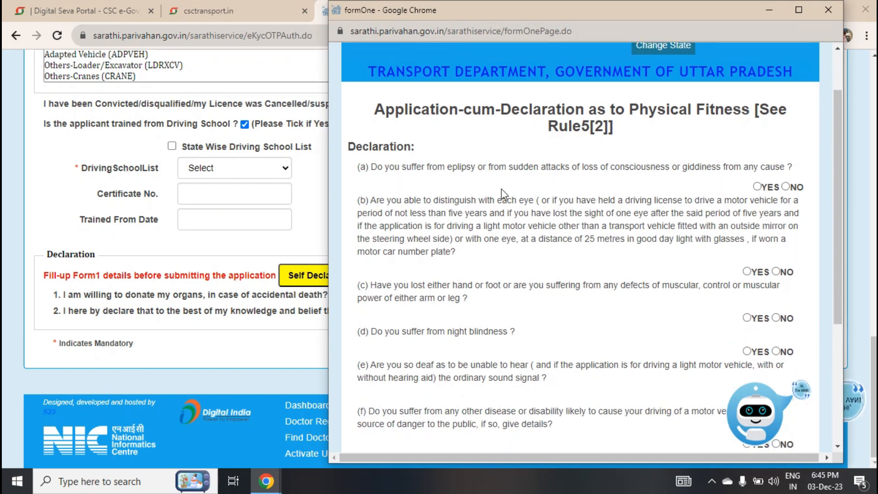
left_click(787, 187)
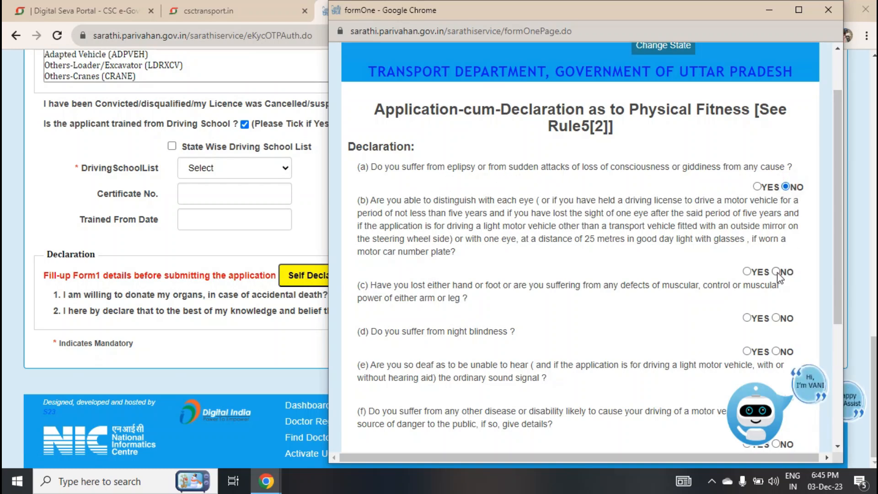
scroll(776, 274, "down", 4)
left_click(776, 125)
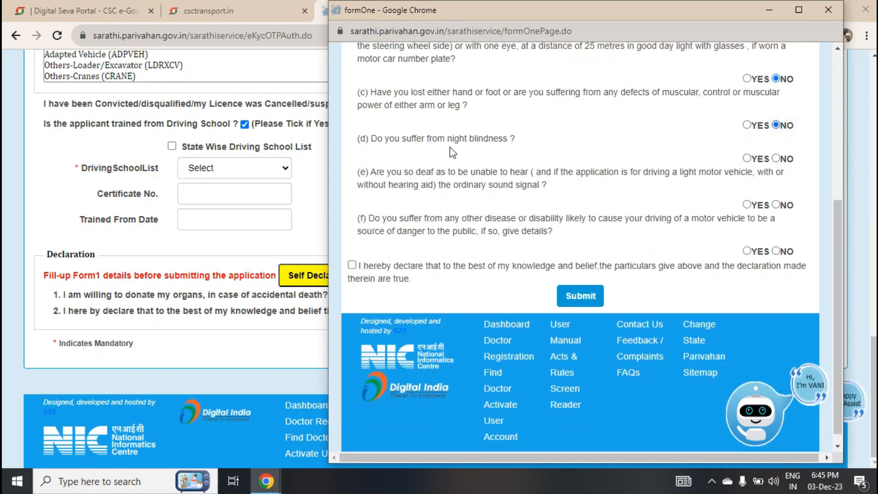
left_click(777, 205)
left_click(777, 251)
scroll(758, 220, "up", 2)
scroll(758, 220, "up", 3)
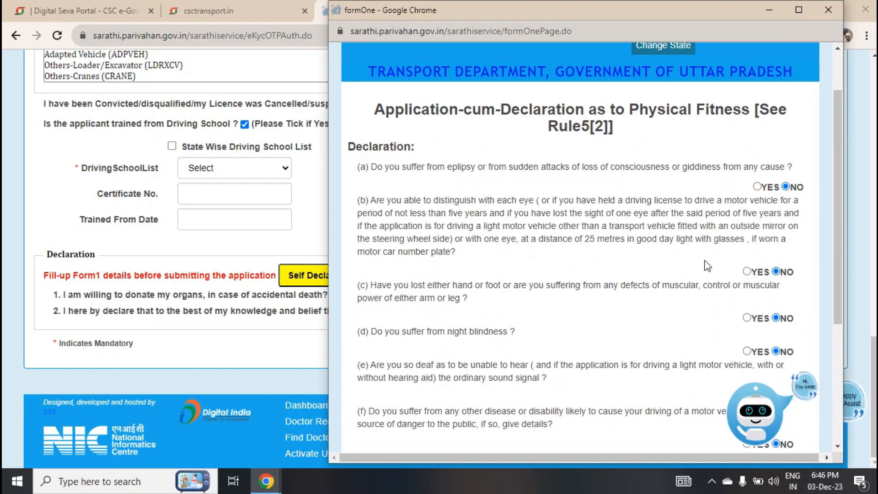
left_click(747, 271)
scroll(650, 118, "down", 3)
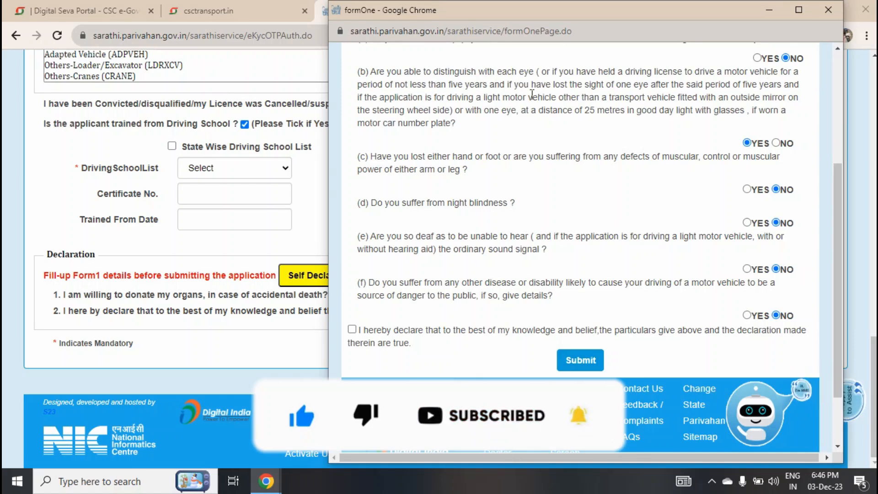
Tick the declaration, submit and confirm the self-declaration, and return to the application form
left_click(352, 330)
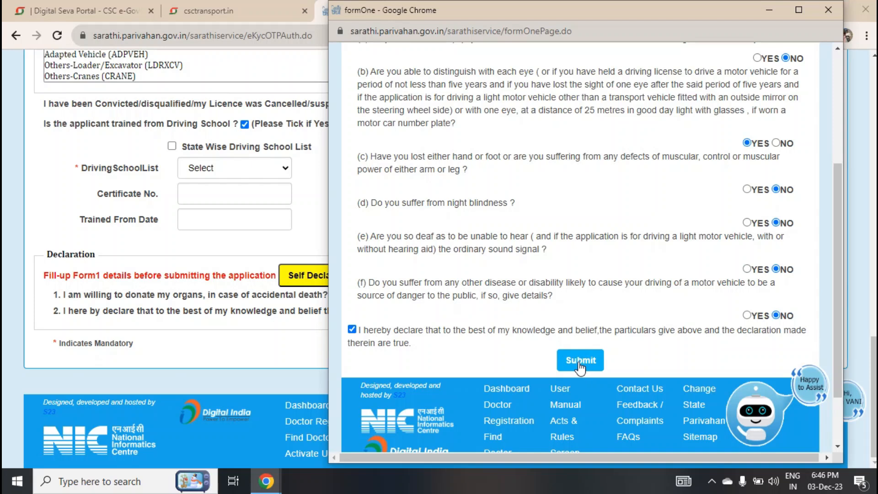
left_click(580, 361)
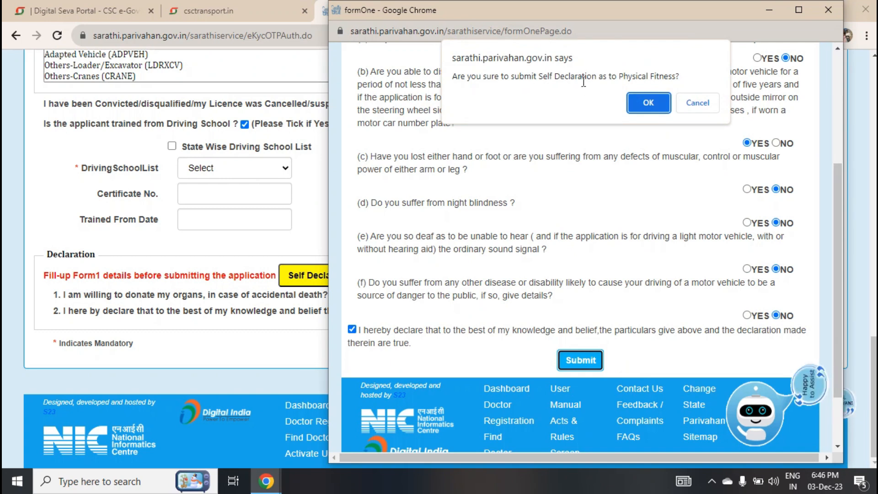
left_click(647, 102)
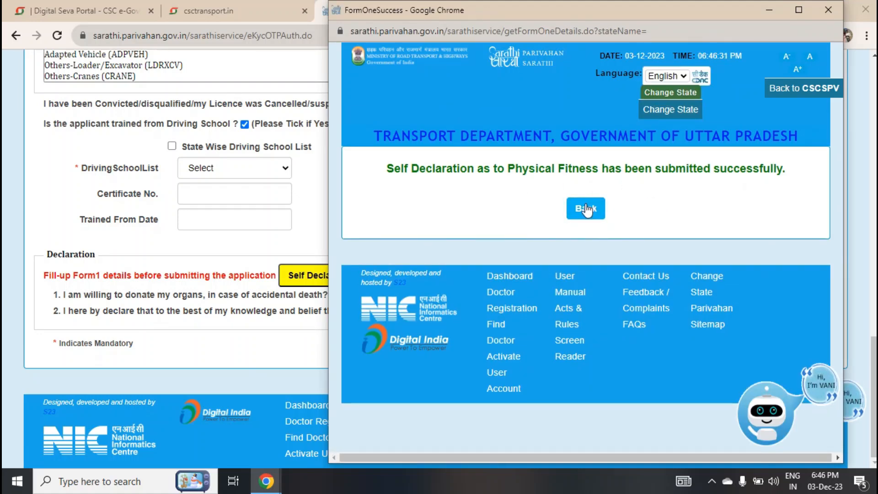
left_click(584, 209)
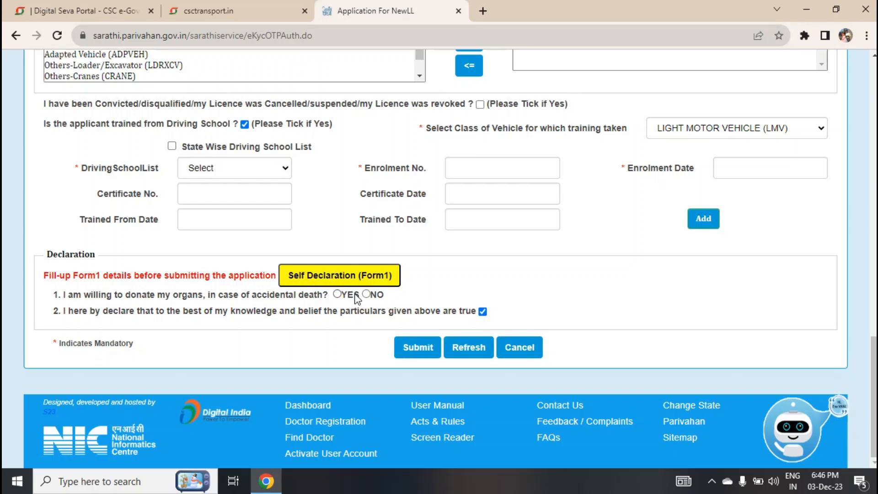
Answer NO to organ donation and submit the learner's licence application
left_click(367, 294)
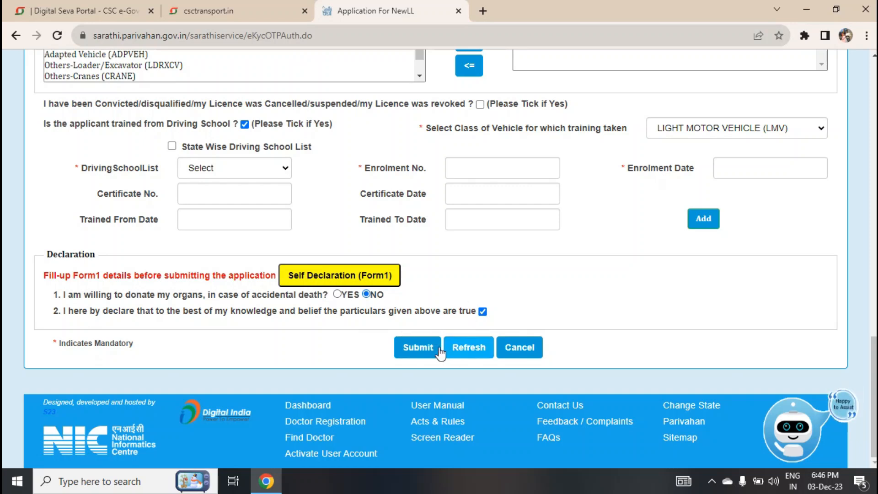
left_click(417, 348)
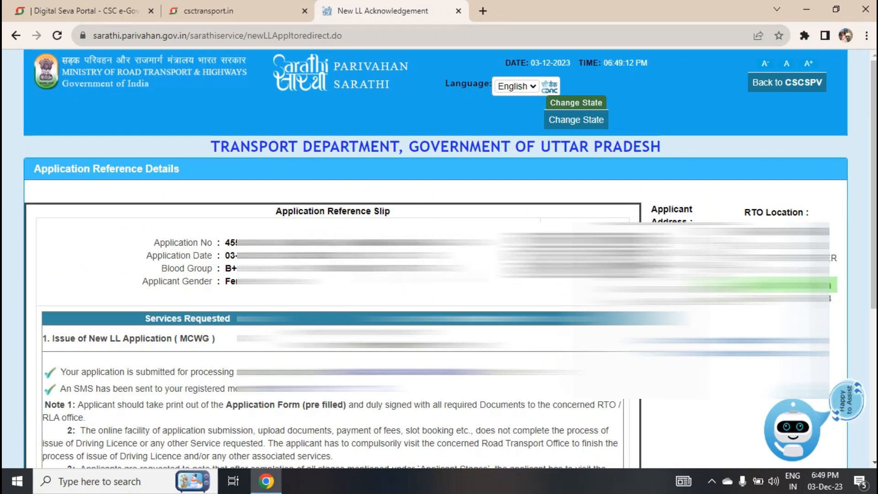
Continue past the acknowledgement slip and proceed with stage 2, UPLOAD DOCUMENTS
scroll(418, 274, "down", 5)
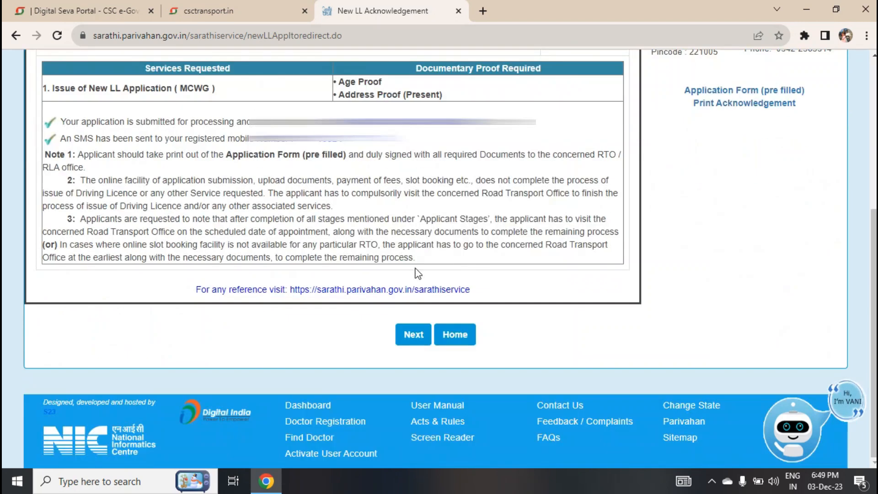
left_click(417, 336)
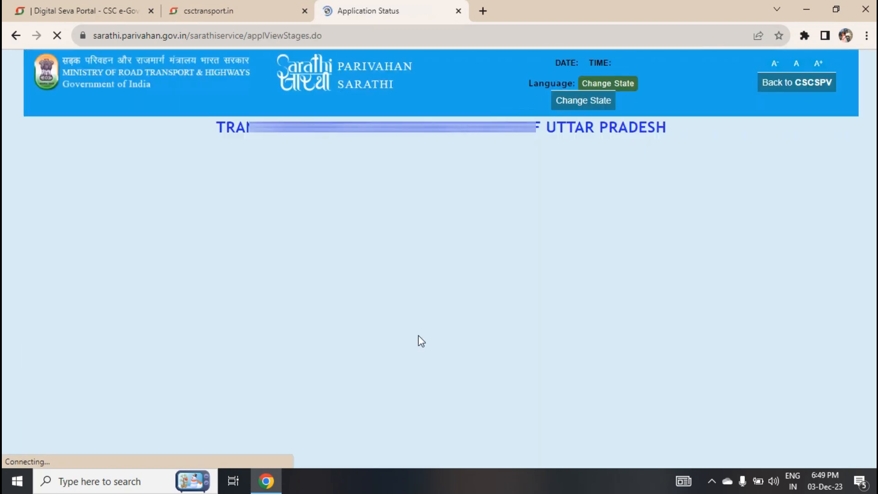
scroll(329, 339, "down", 1)
scroll(328, 323, "up", 1)
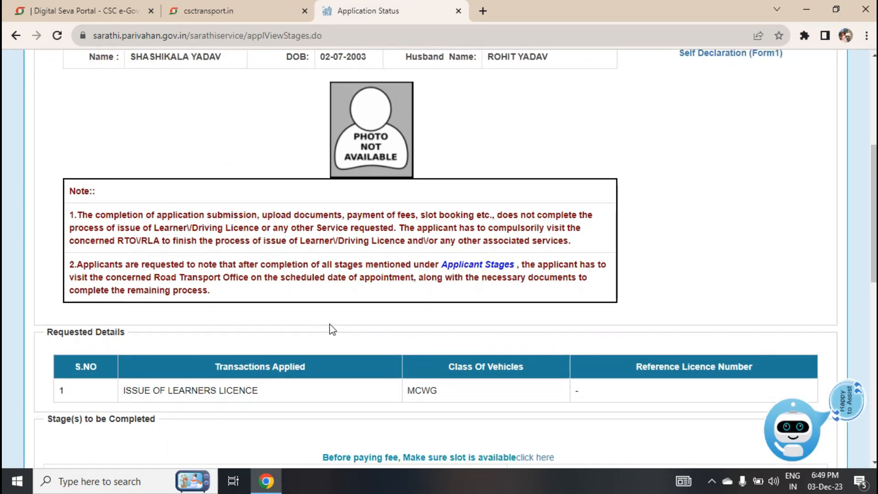
scroll(315, 307, "down", 3)
scroll(315, 307, "down", 3)
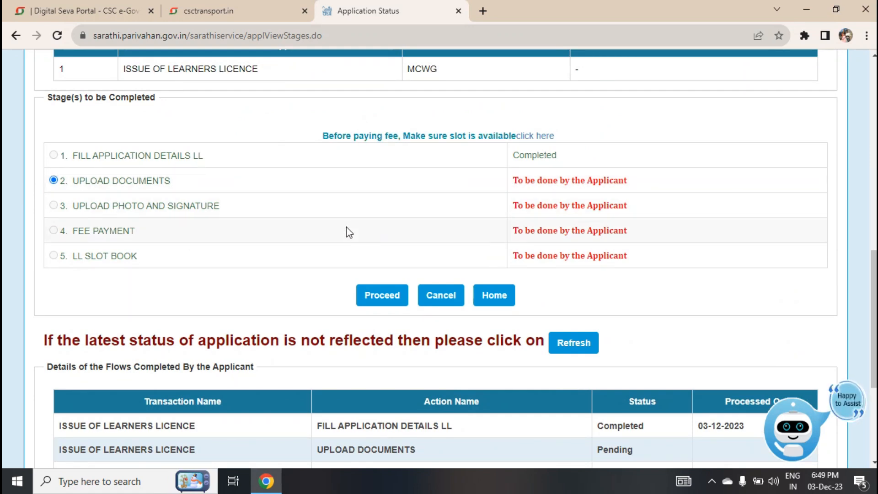
left_click(385, 298)
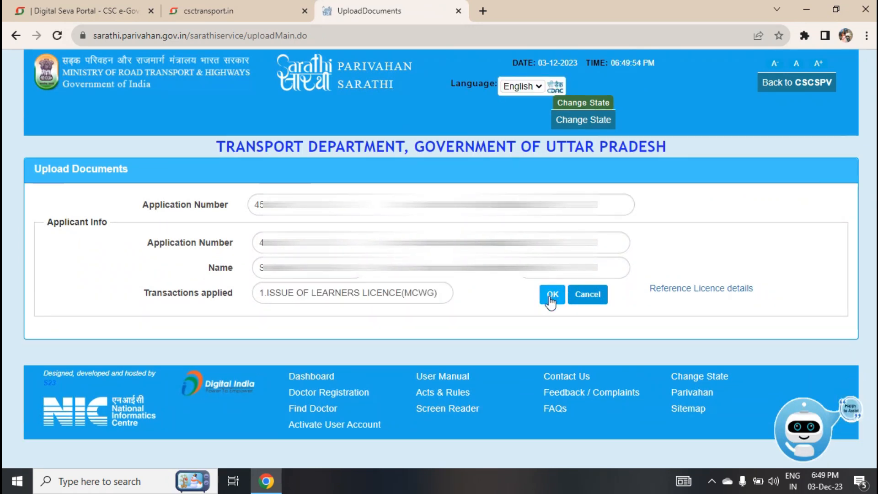
Confirm the applicant details to begin the document upload
left_click(551, 298)
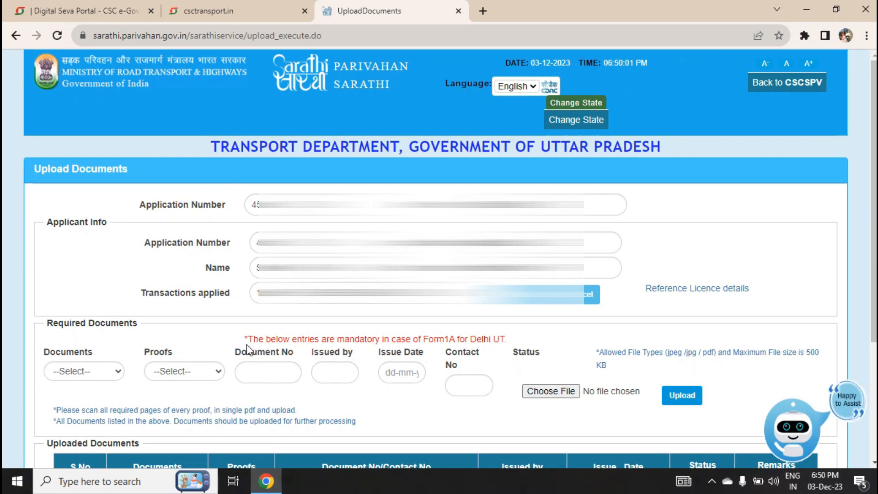
left_click_drag(249, 340, 505, 339)
left_click(355, 342)
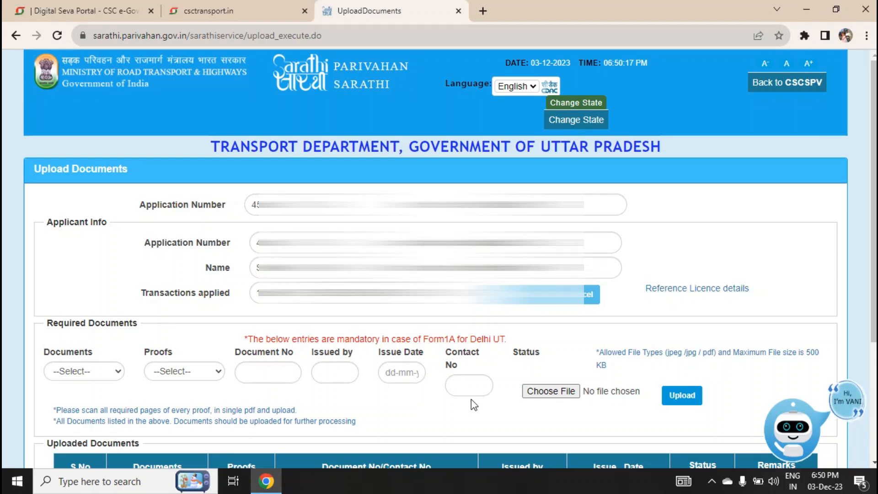
Select Age Proof as the document with Aadhar Card With DOB as the proof
left_click(88, 374)
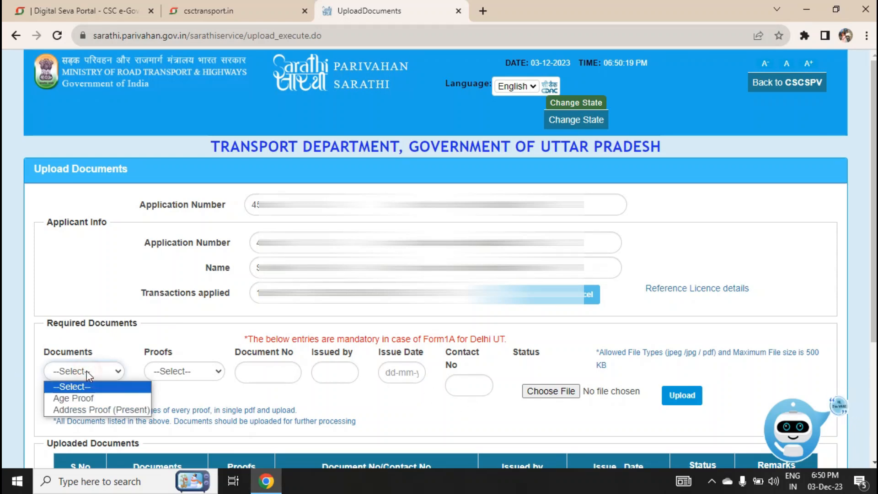
left_click(96, 399)
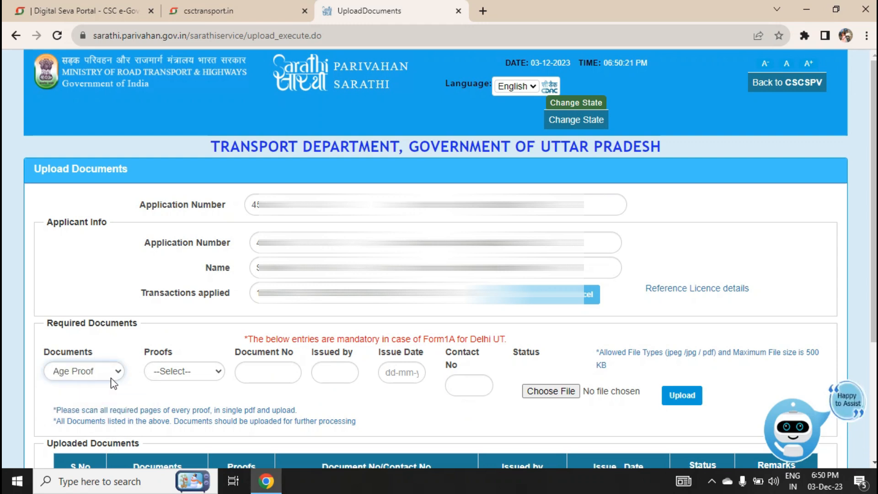
left_click(184, 372)
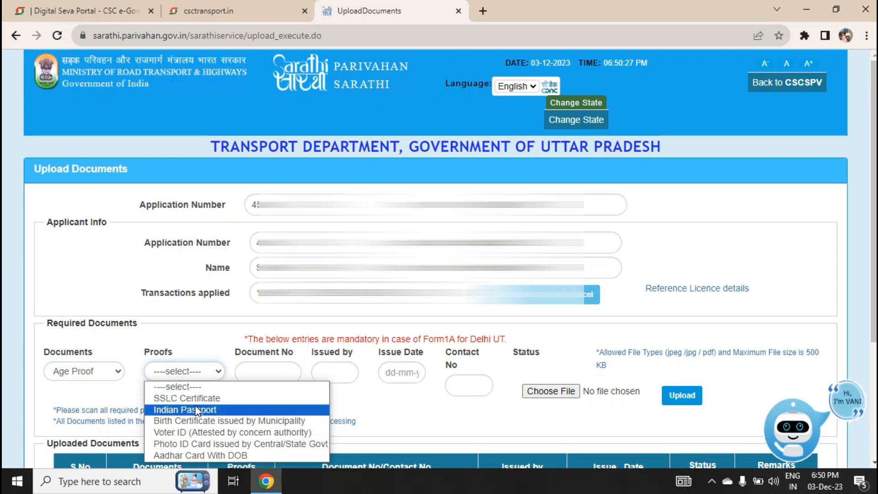
left_click(202, 455)
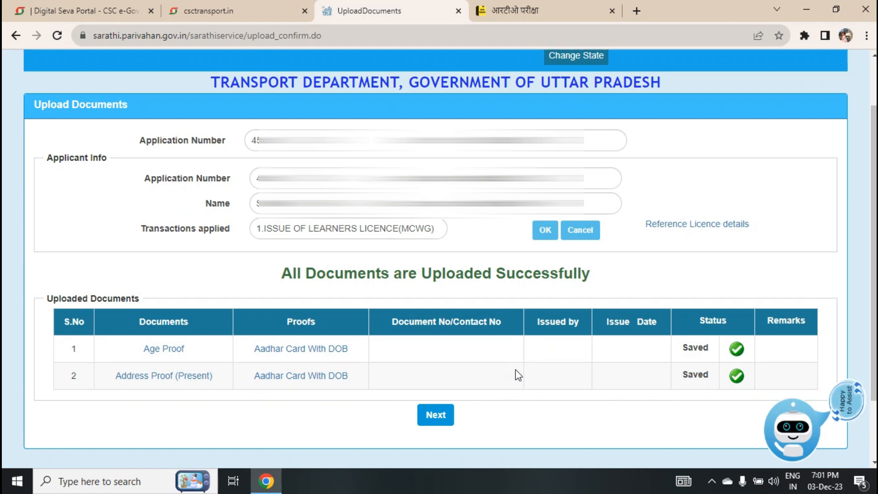
Move on to the Upload Photo and Signature stage from the application status page
left_click(451, 417)
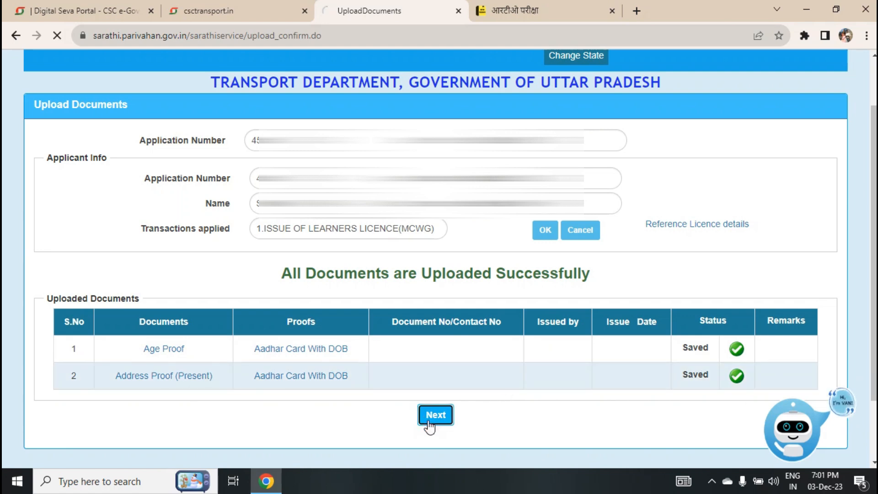
scroll(328, 233, "down", 12)
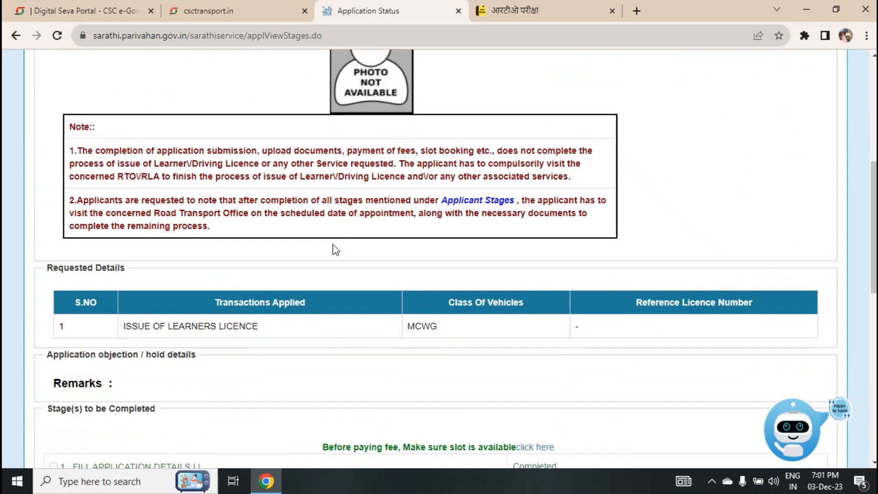
scroll(332, 249, "up", 1)
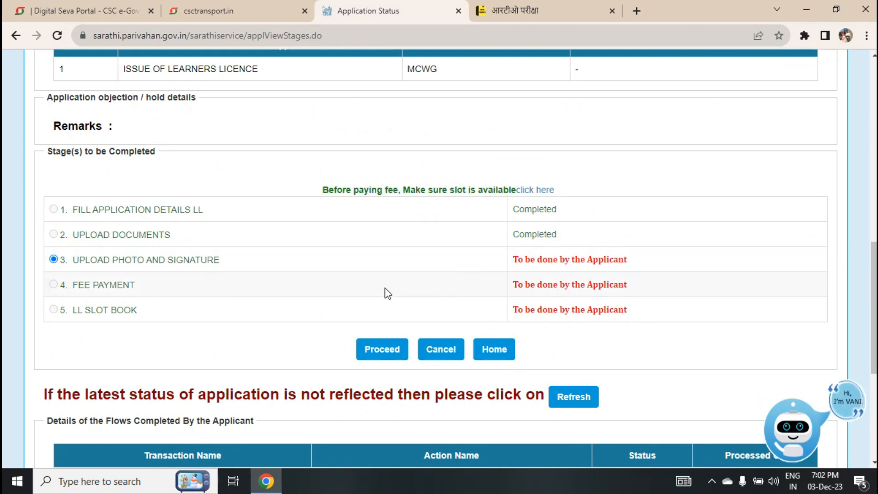
left_click(381, 350)
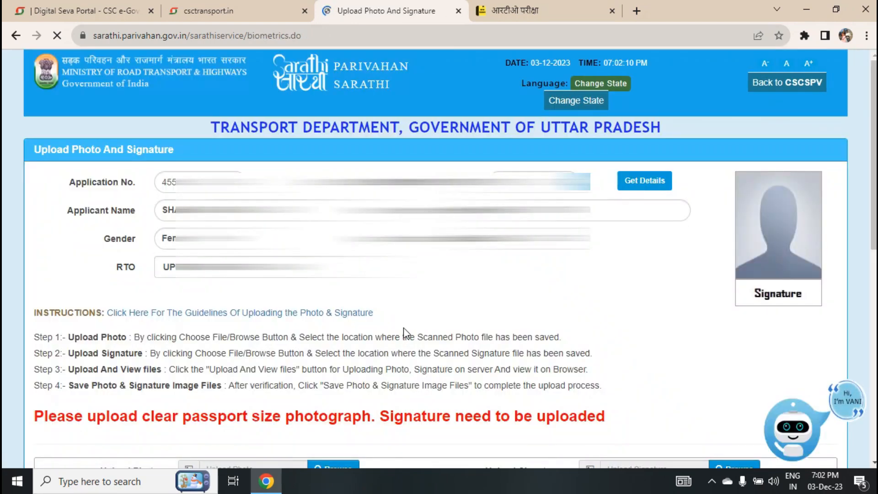
Save the photo and signature image files, confirm, and continue to the next stage
scroll(475, 286, "down", 5)
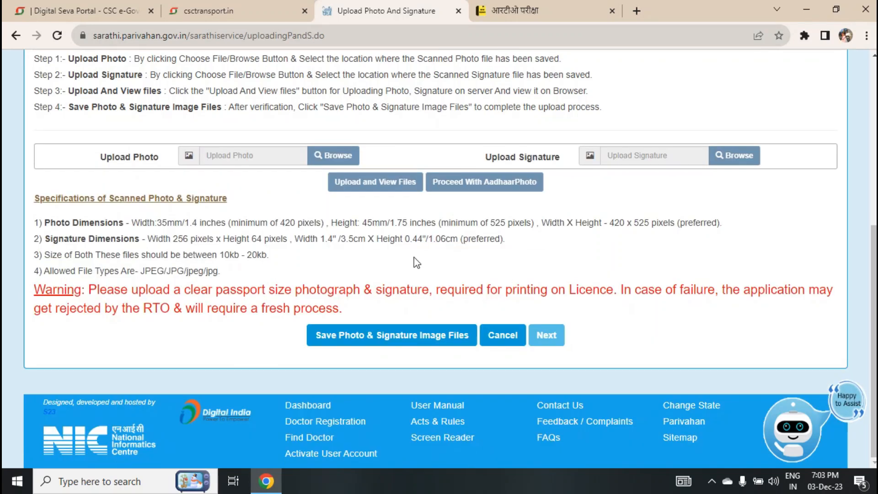
left_click(420, 339)
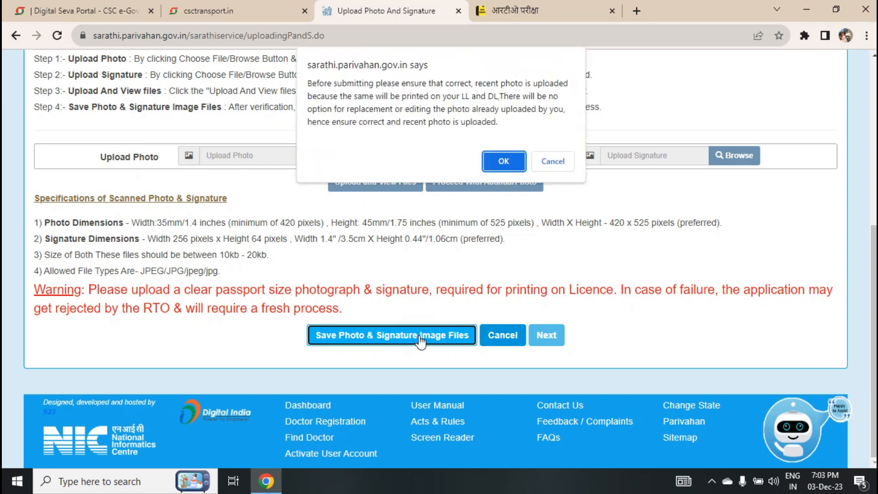
left_click(504, 161)
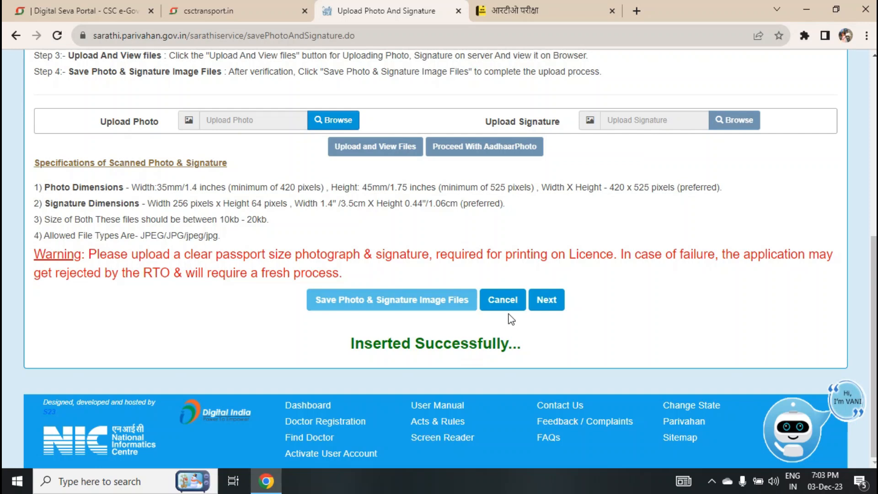
left_click(552, 303)
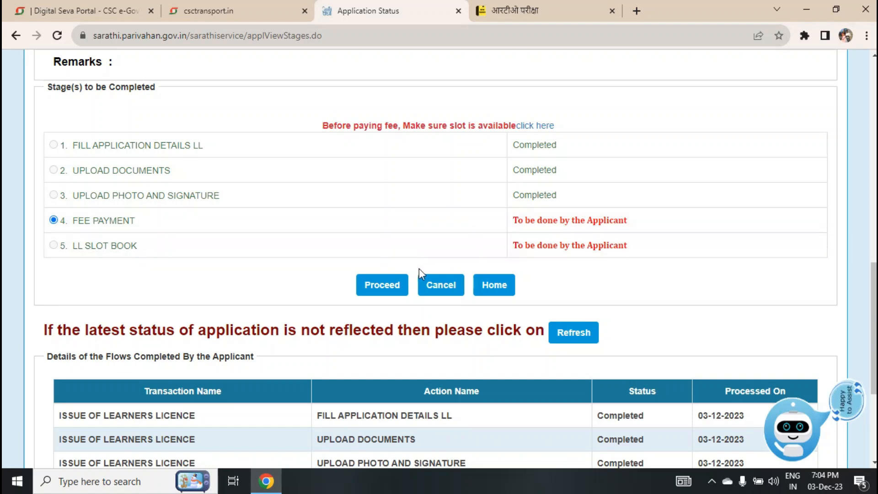
Proceed to the Fee Payment stage
left_click(383, 292)
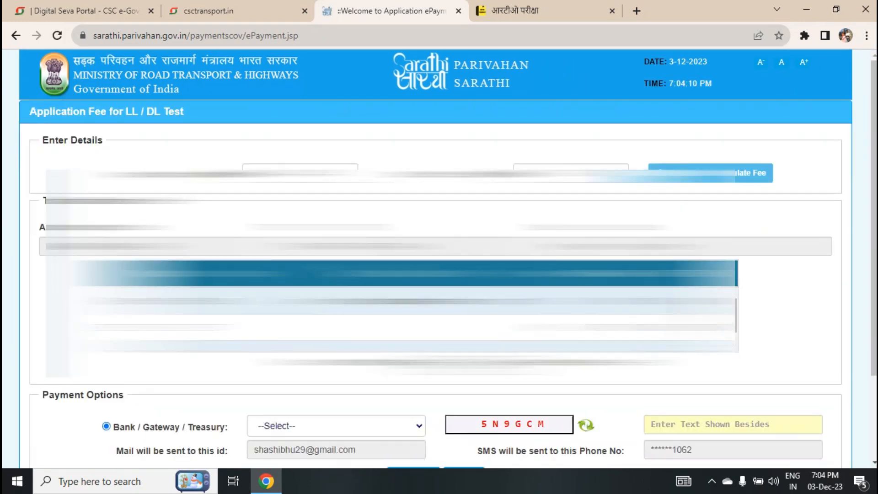
left_click_drag(736, 316, 743, 295)
scroll(511, 333, "down", 2)
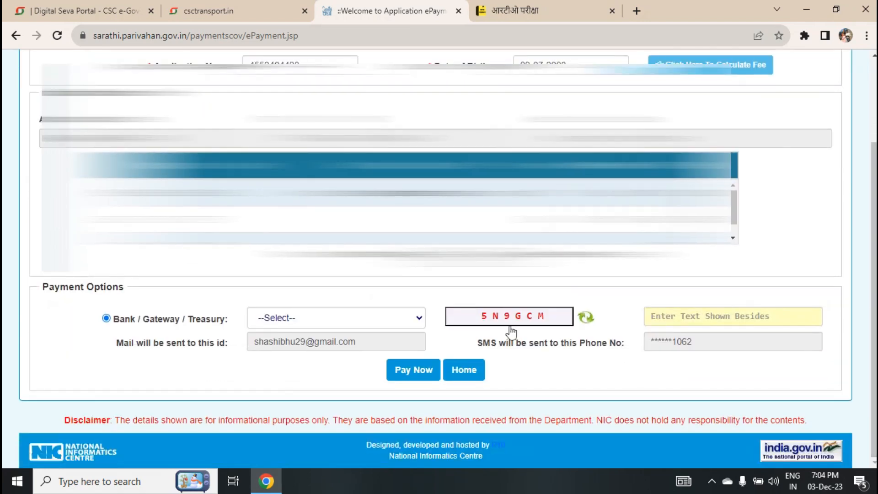
Pay through STATE BANK OF INDIA: fill the captcha, accept the terms, and continue to SBIePay
left_click(305, 322)
left_click(319, 347)
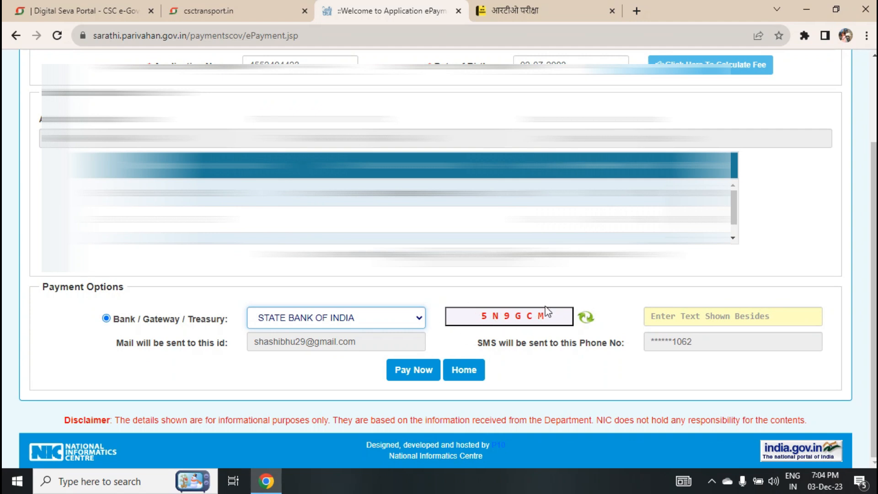
left_click(680, 311)
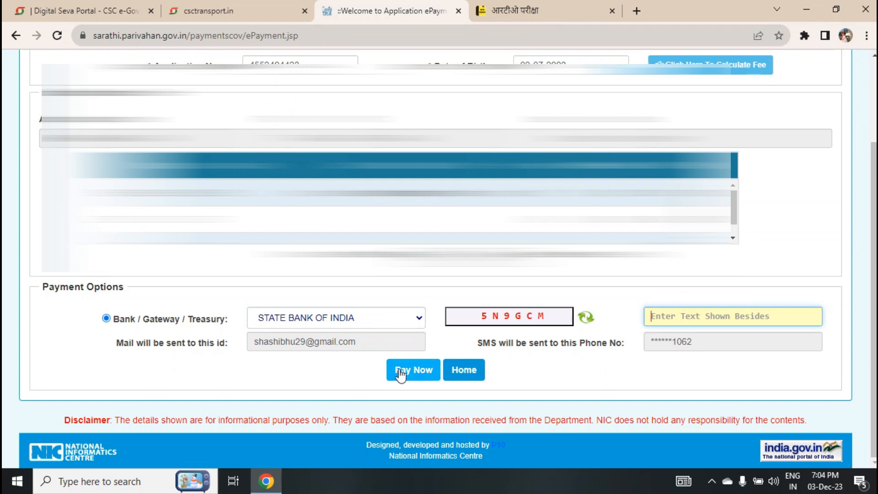
left_click(397, 374)
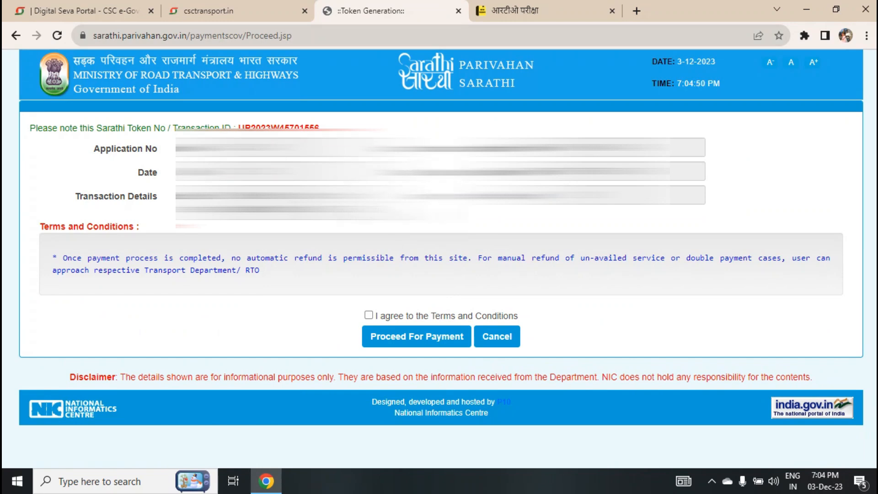
left_click(368, 316)
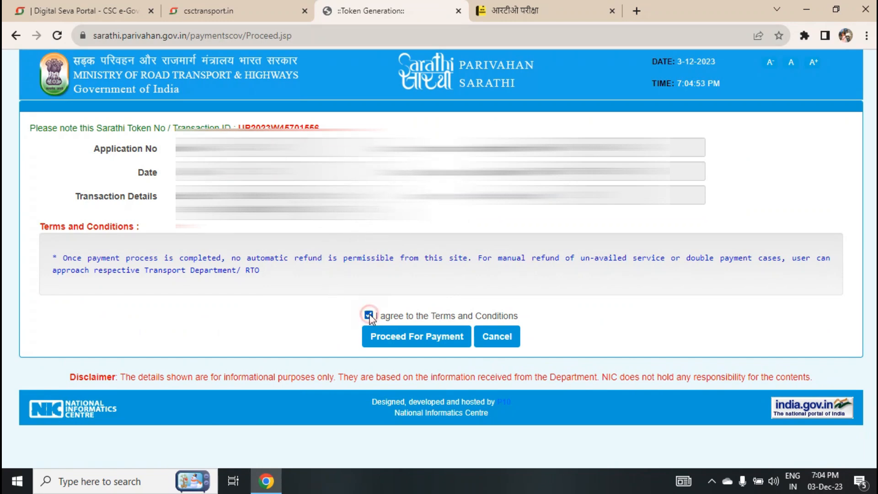
left_click(404, 339)
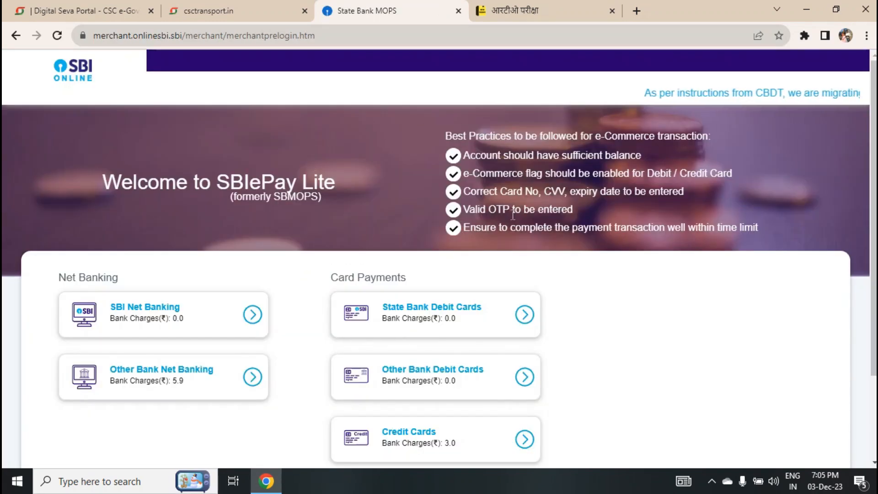
scroll(368, 214, "down", 2)
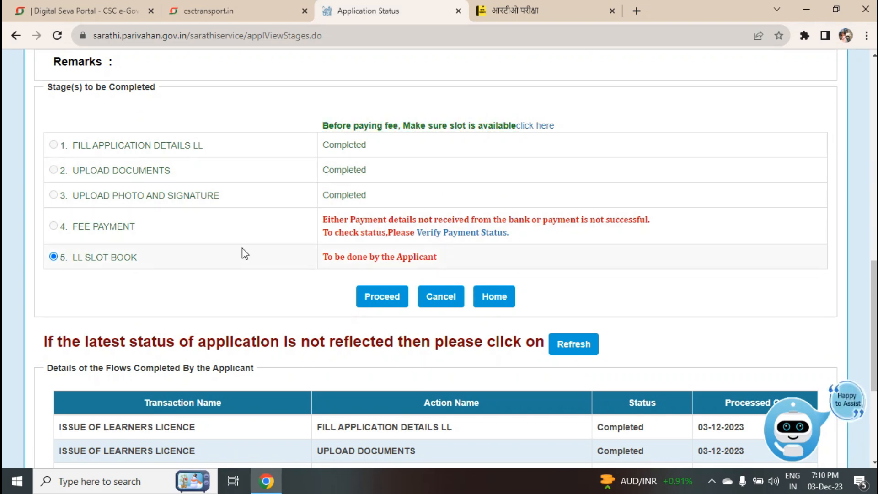
Proceed to LL SLOT BOOK, dismiss the error, and switch to the RTO exam practice tab
left_click(387, 302)
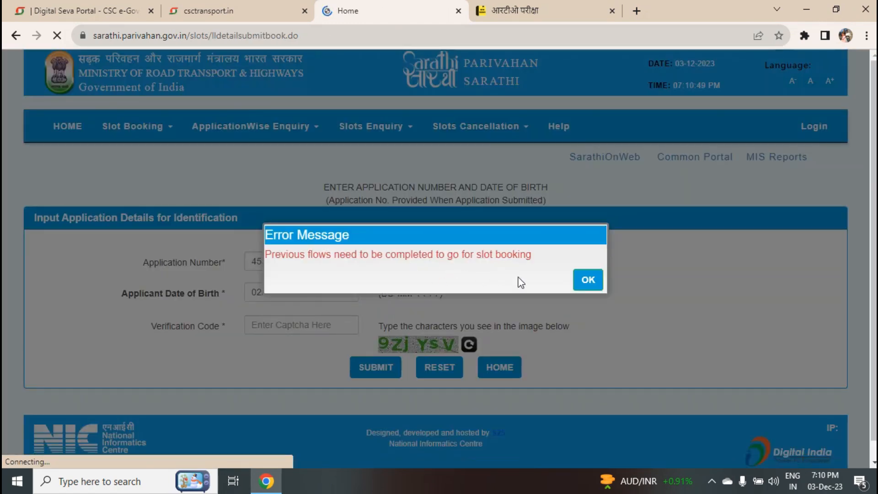
left_click(587, 280)
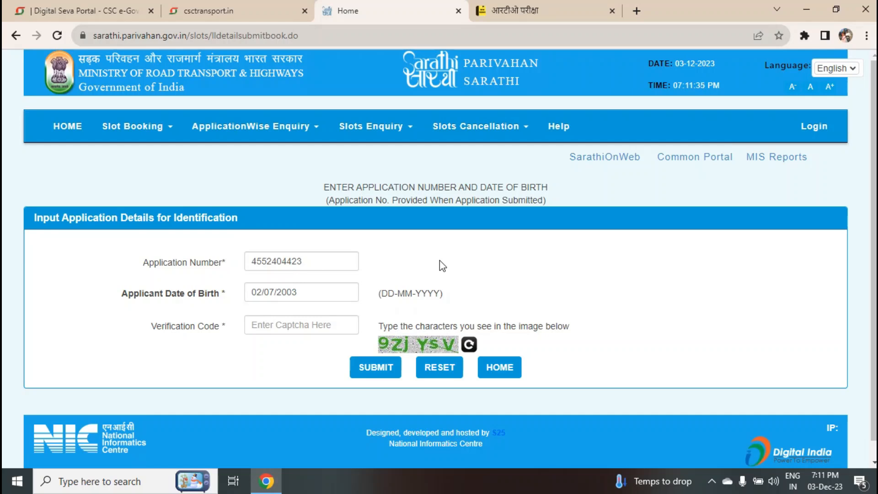
key("ctrl+Tab")
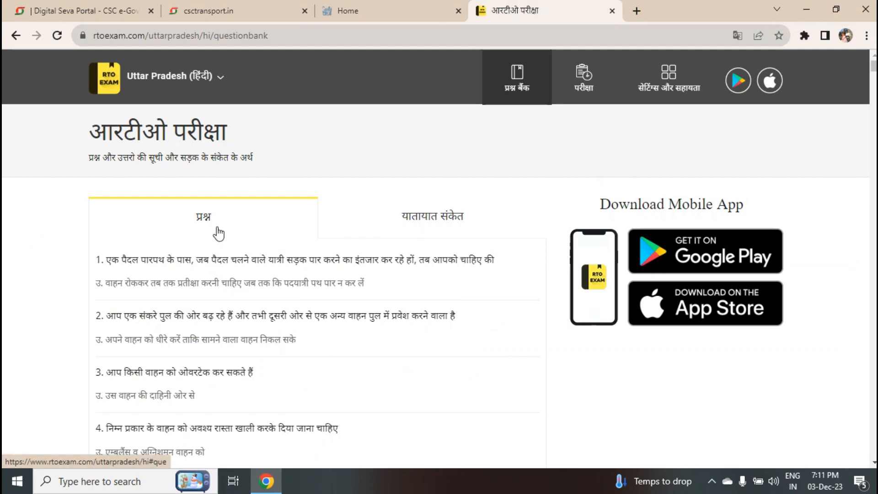
Review the road signs and practice questions, then close the RTO exam site
left_click(430, 215)
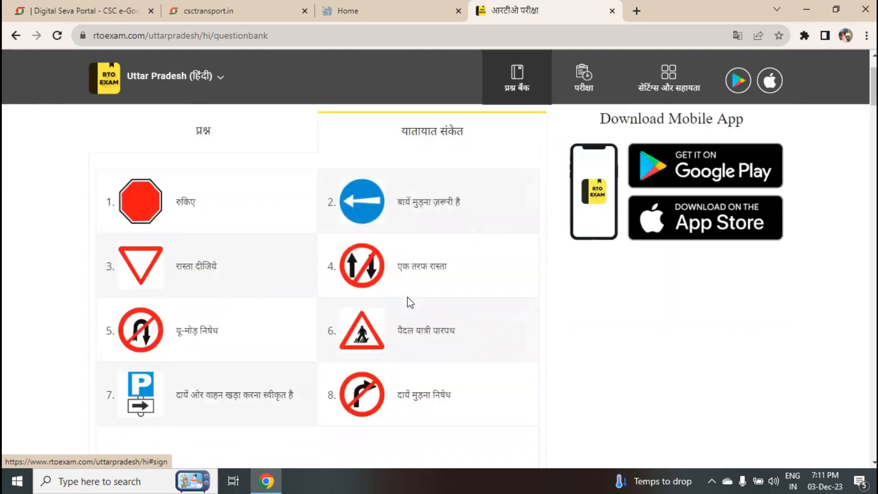
scroll(408, 300, "down", 5)
scroll(408, 300, "up", 5)
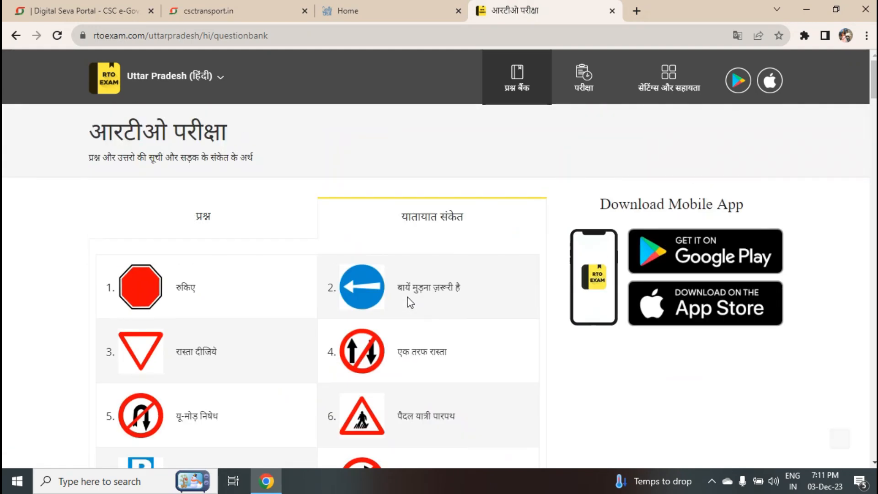
left_click(231, 215)
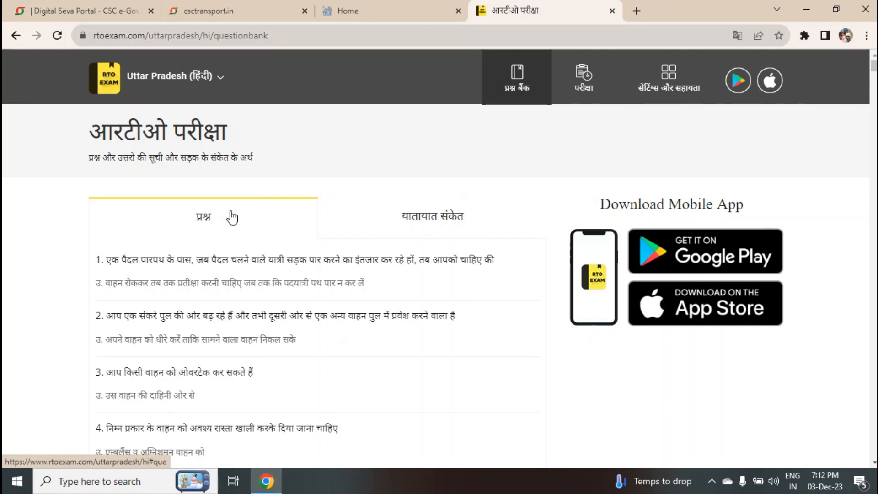
key("ctrl+w")
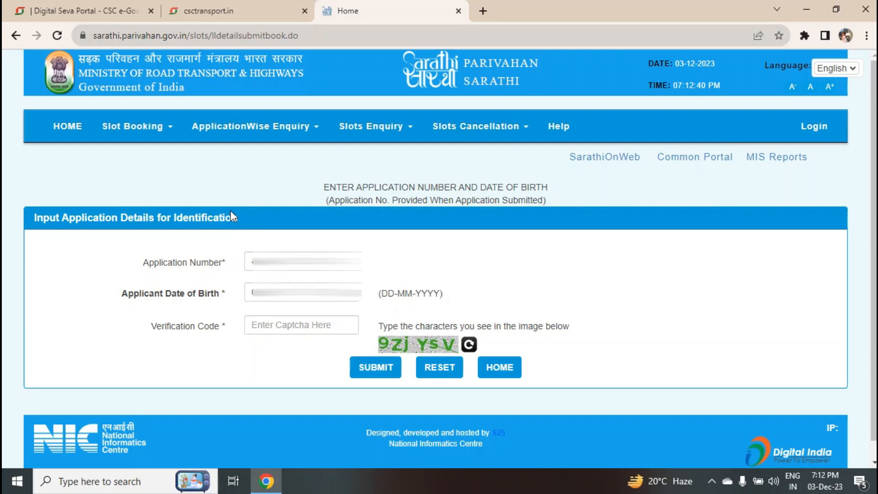
Close the slot-booking tab, sign in via Digital Seva, and start a new driving licence application
key("ctrl+w")
left_click(661, 244)
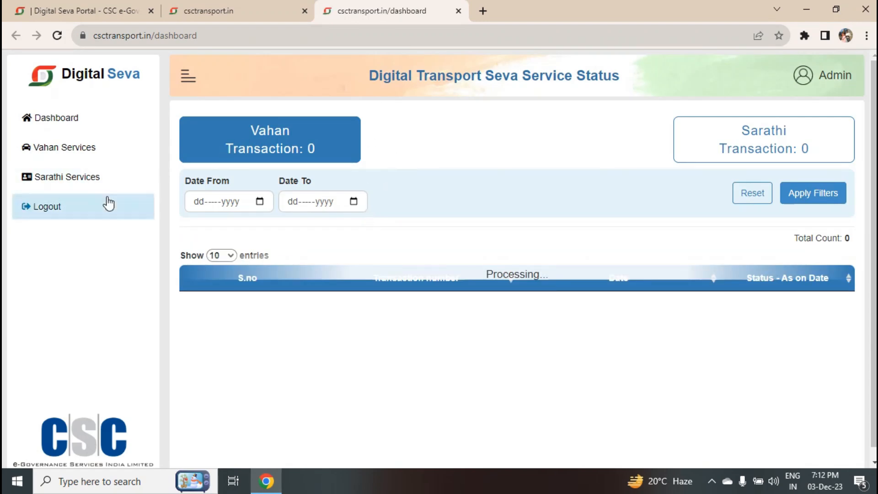
left_click(87, 186)
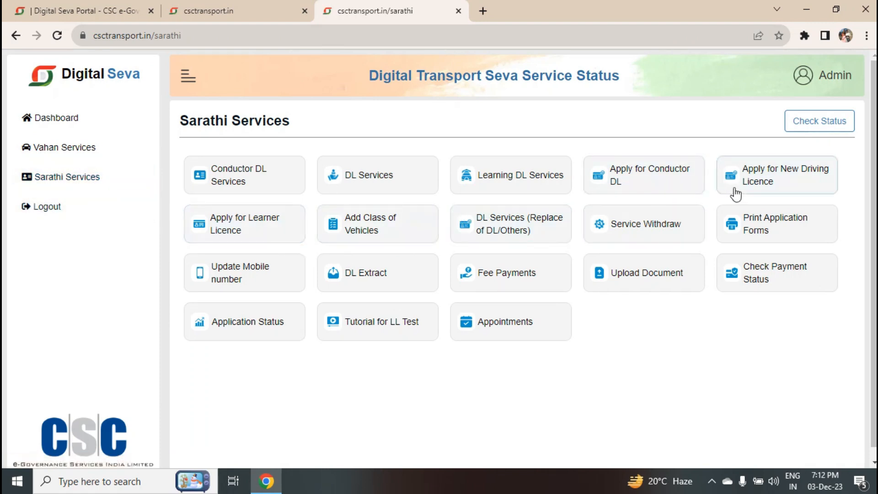
left_click(766, 176)
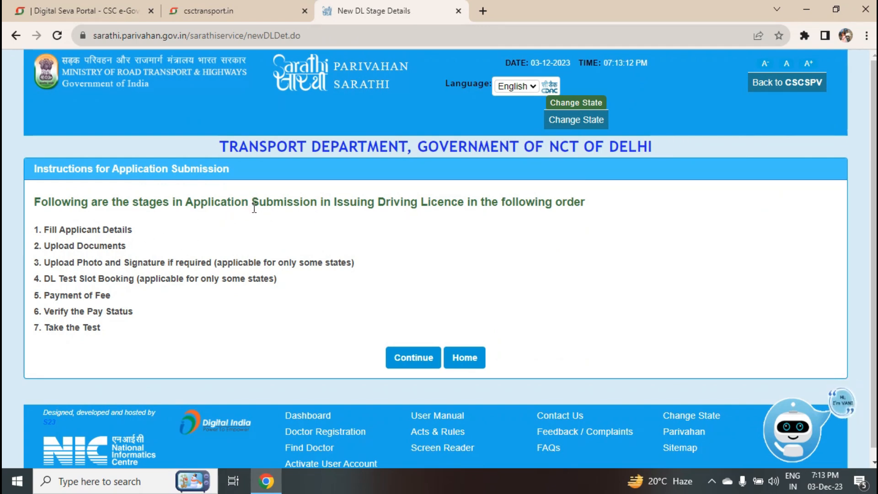
Continue past the instructions and change the state to Uttar Pradesh
left_click(407, 365)
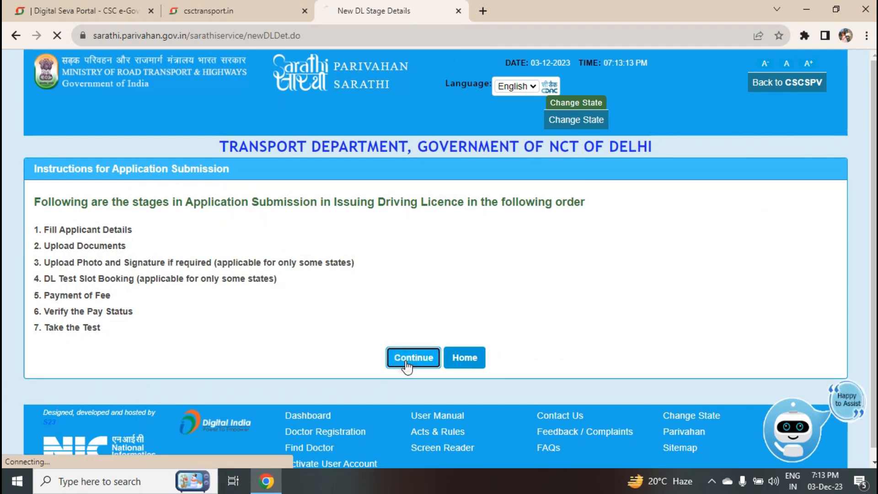
left_click(567, 123)
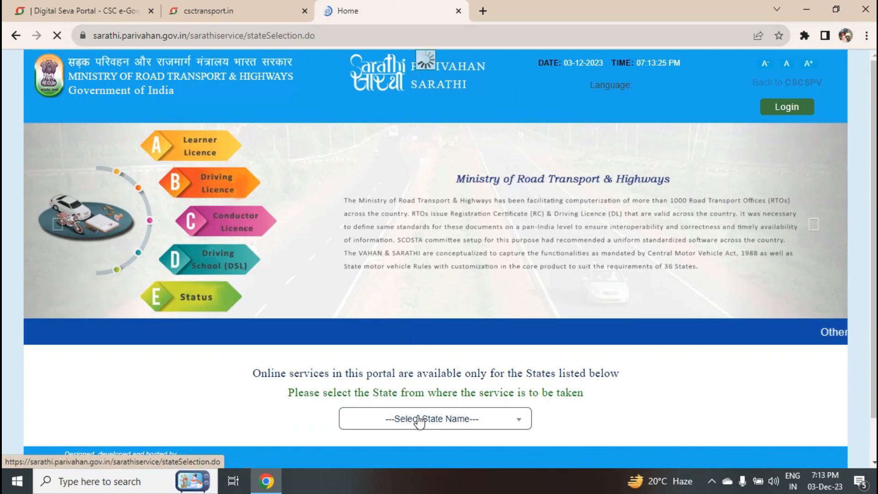
left_click(417, 422)
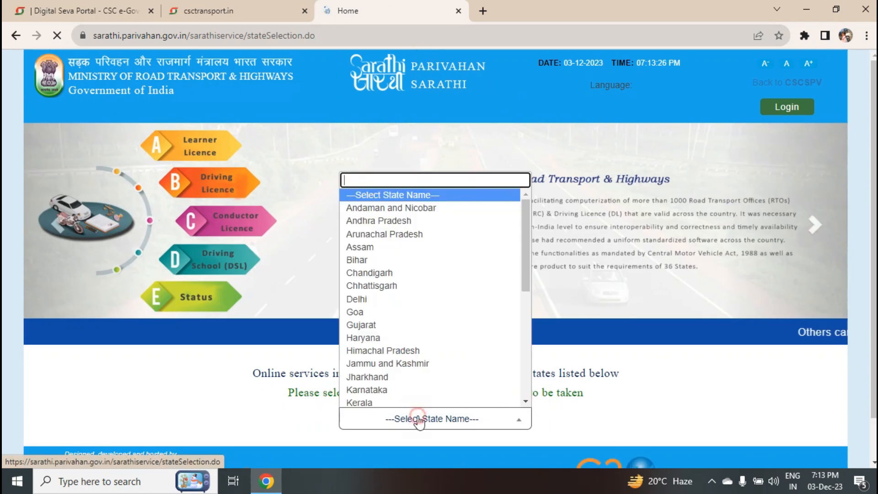
scroll(389, 368, "down", 5)
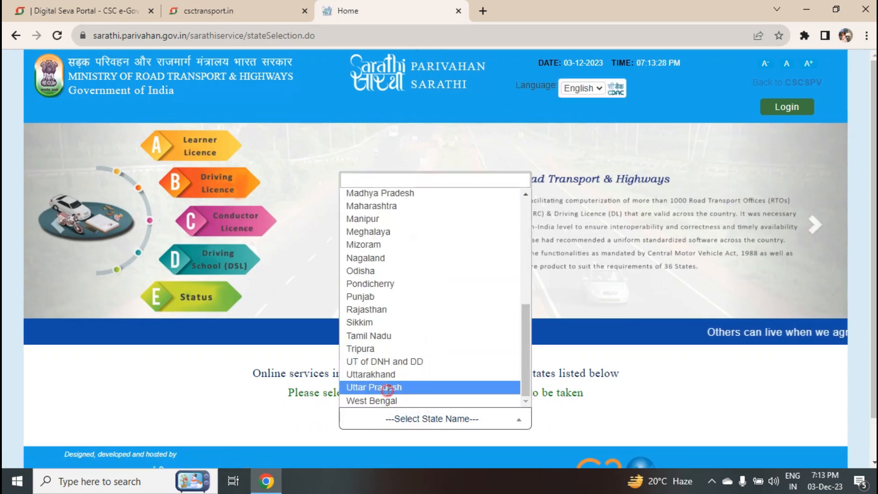
left_click(392, 387)
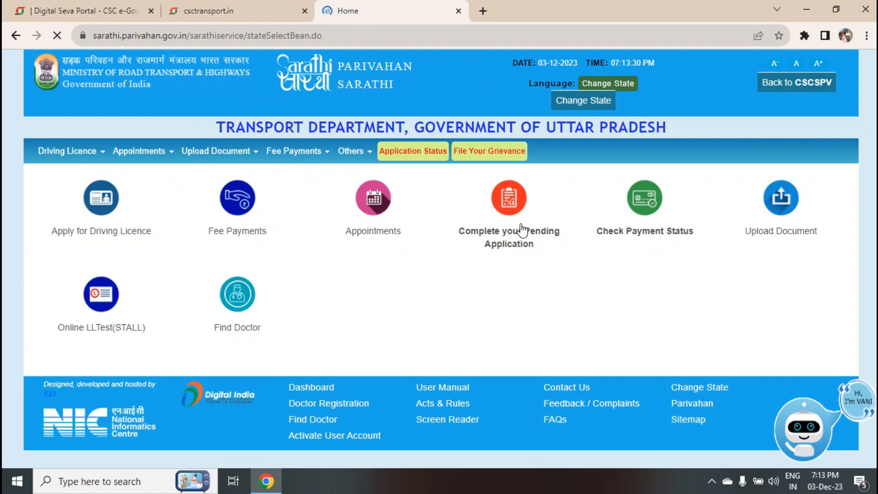
Apply for a driving licence, skip the contactless offer, and continue to the application form
left_click(112, 206)
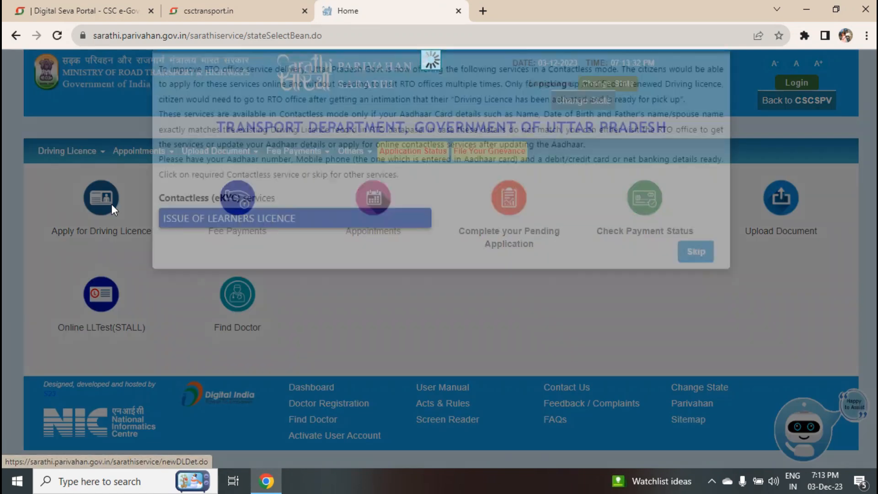
left_click(695, 298)
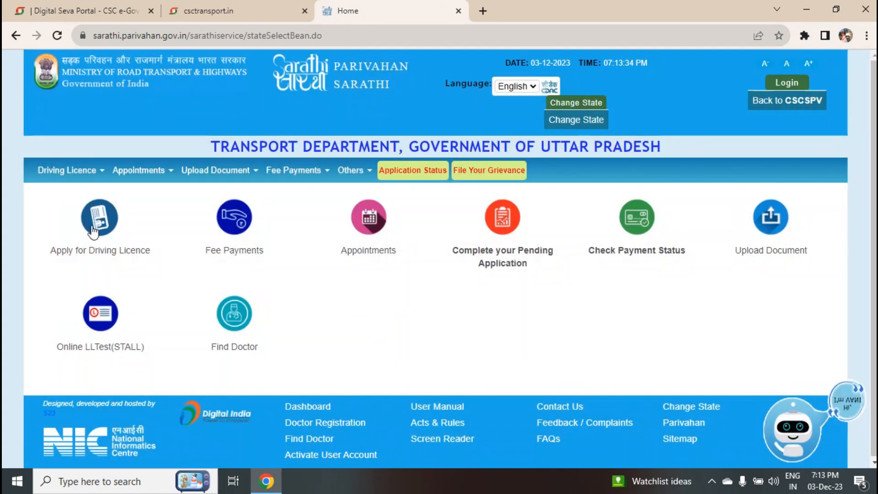
left_click(93, 228)
left_click(414, 339)
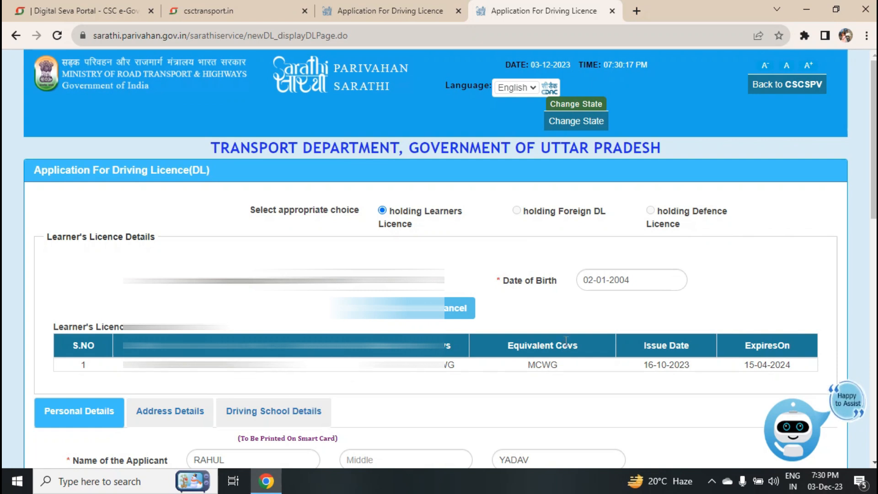
Set RTO Office to VARANASI, select vehicle class MCWG, and submit the DL application
scroll(567, 341, "down", 8)
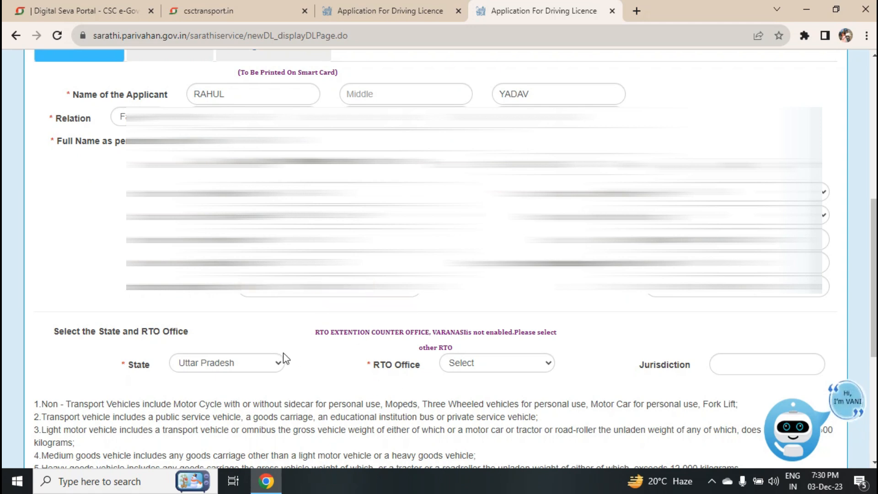
left_click(466, 363)
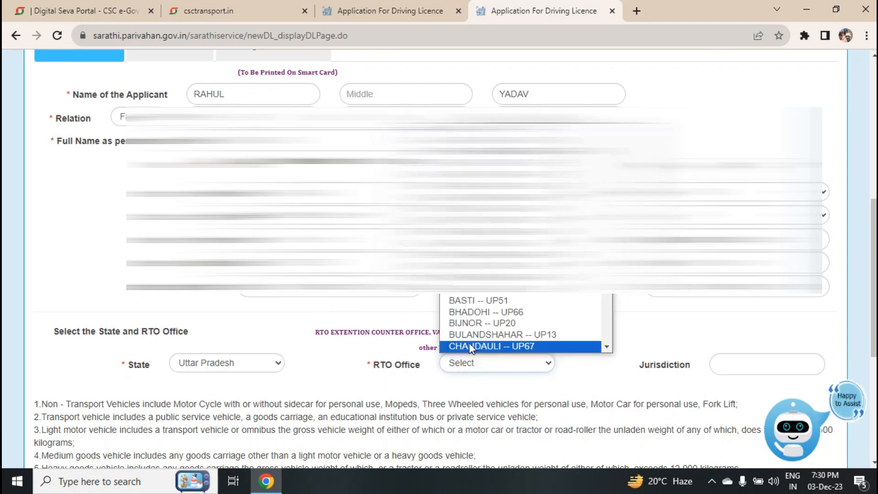
scroll(522, 254, "down", 6)
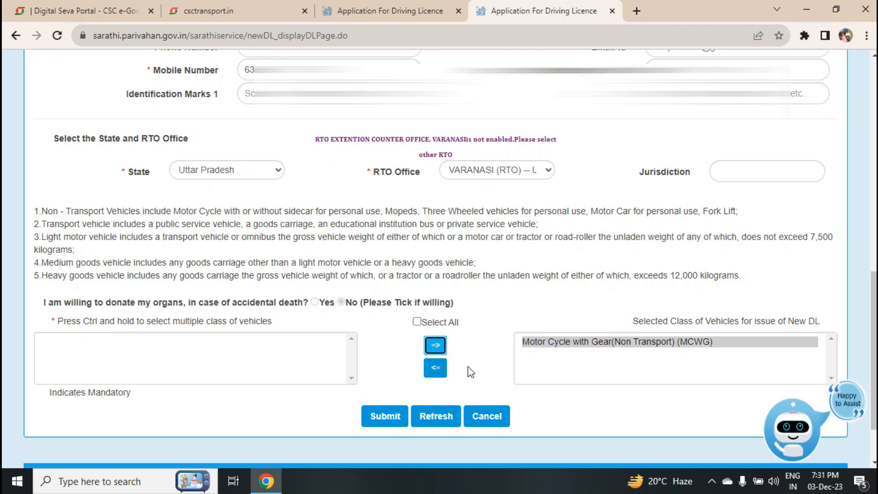
left_click(437, 375)
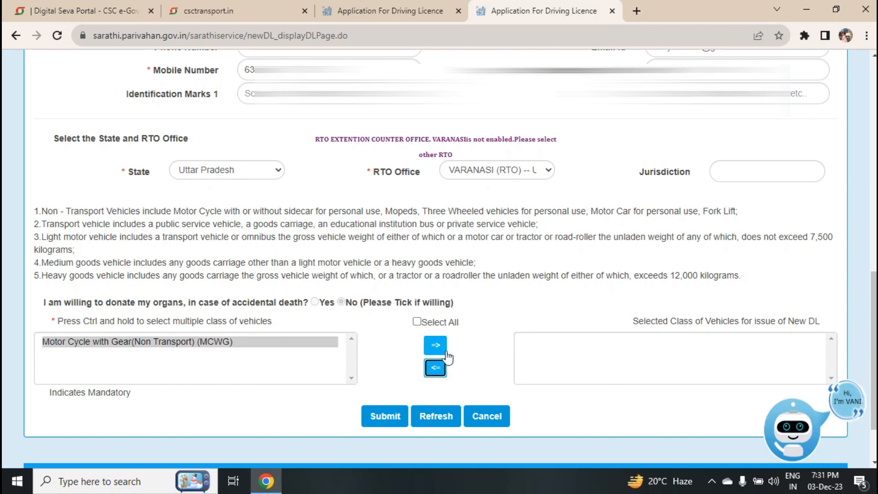
left_click(443, 346)
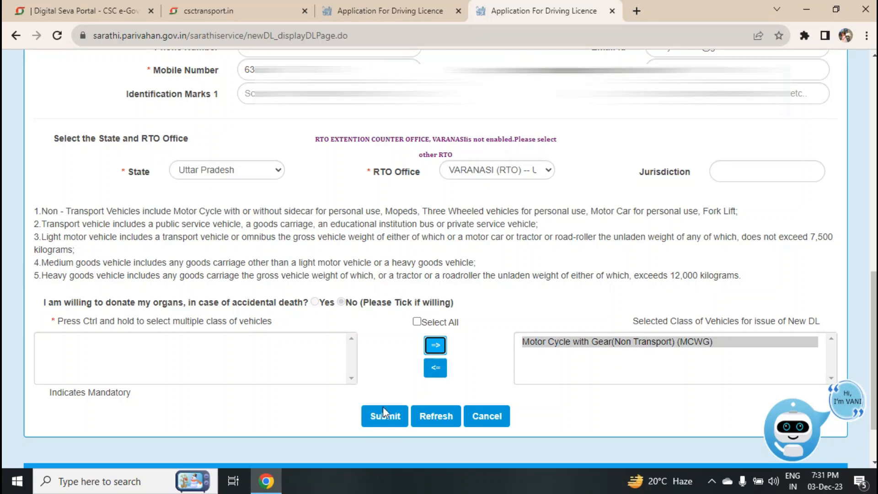
left_click(374, 420)
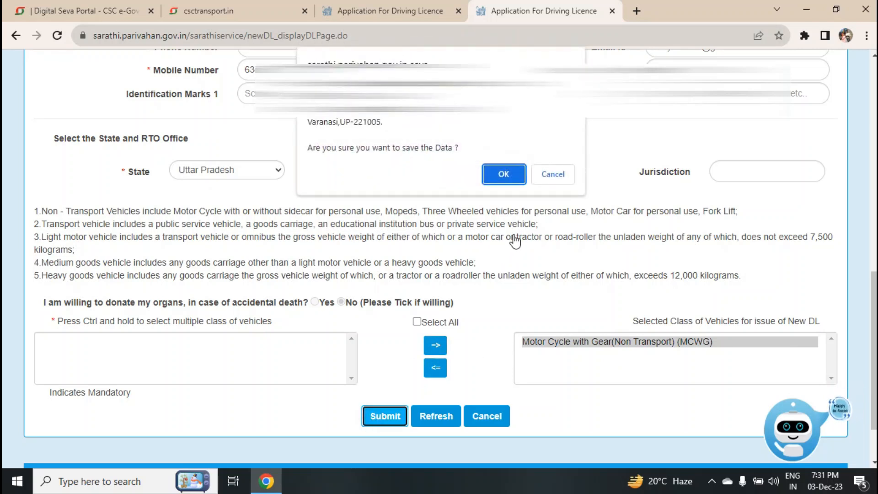
left_click(506, 180)
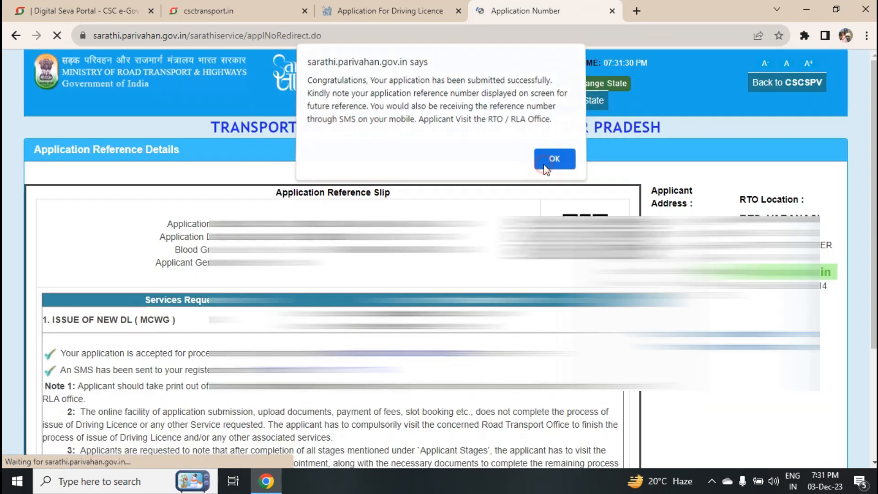
Dismiss the success message and go from the Application Reference Slip to Application Status
left_click(545, 164)
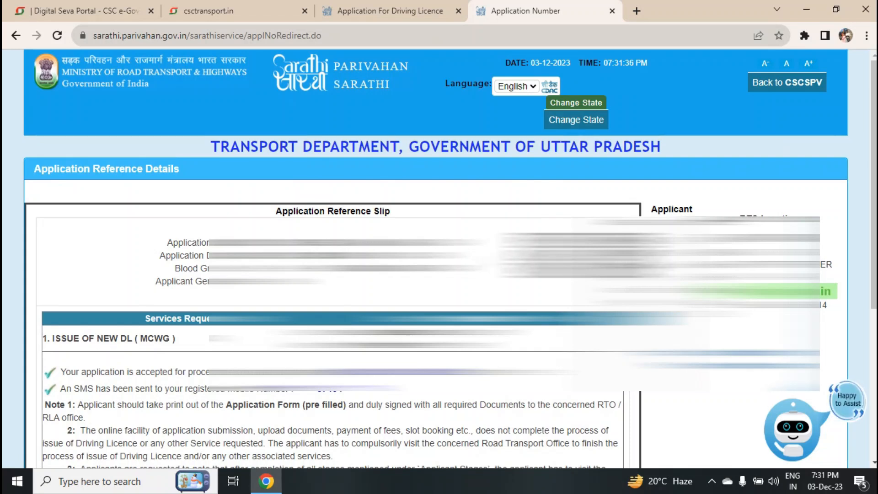
scroll(547, 263, "down", 5)
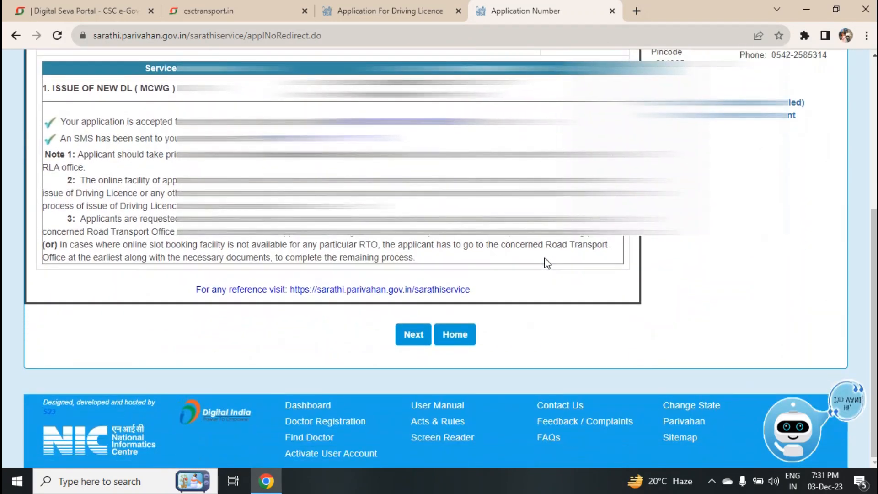
scroll(546, 263, "up", 1)
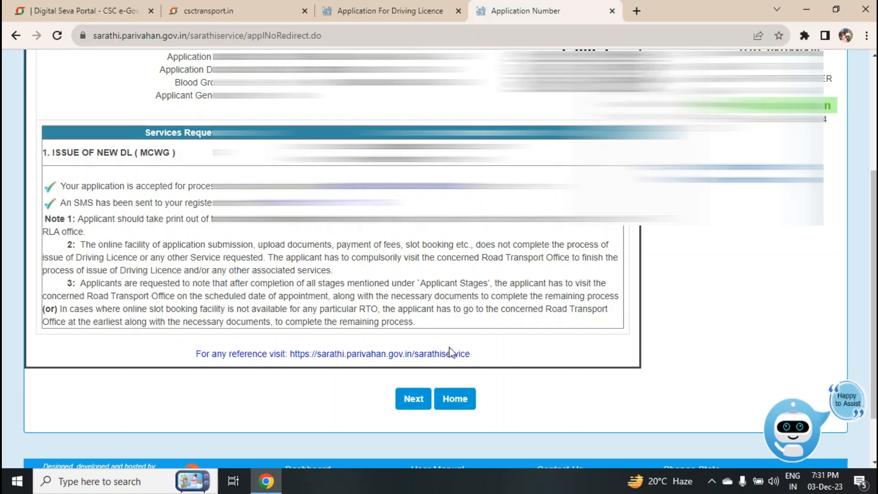
left_click(414, 405)
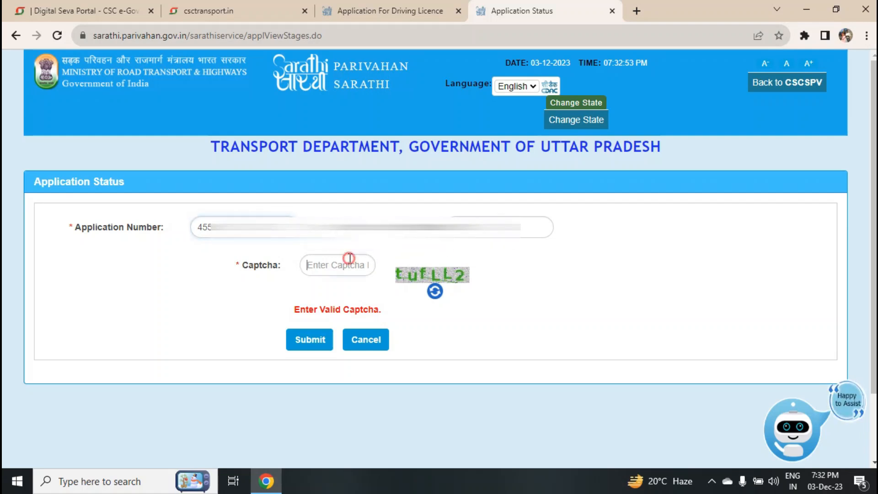
Enter the captcha to load the application, then proceed with the UPLOAD DOCUMENTS stage
type("tufLL")
key("Tab")
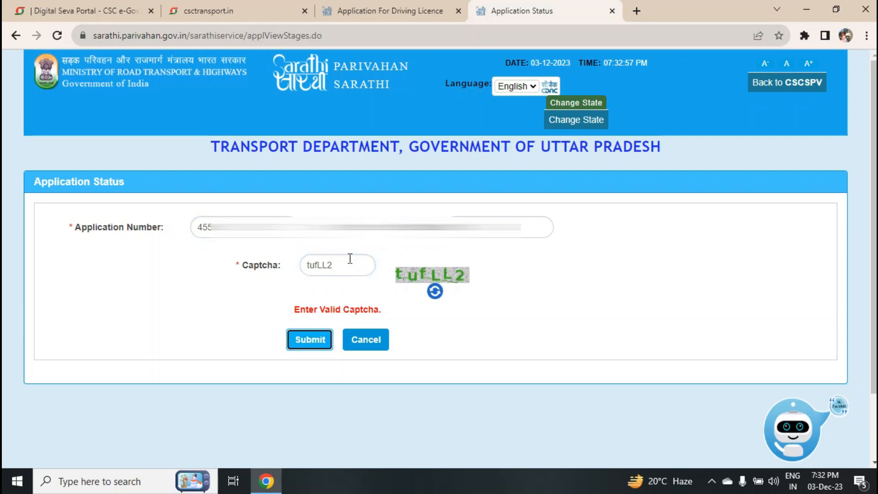
key("Return")
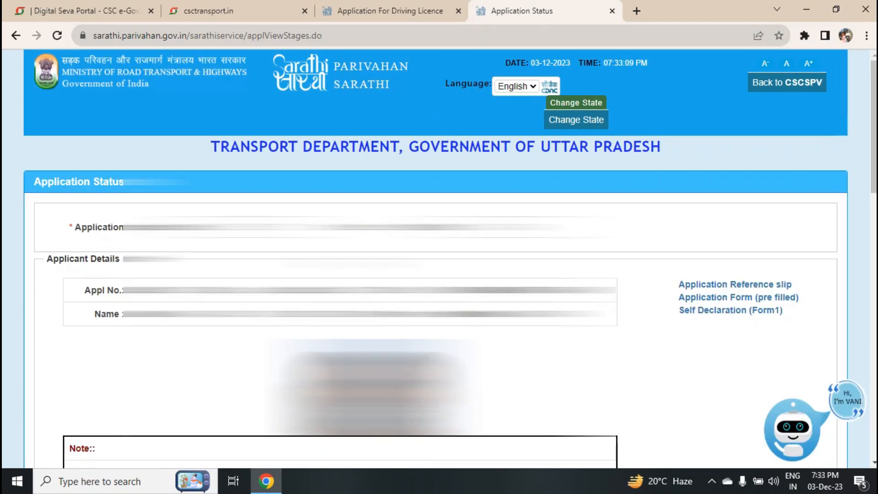
scroll(347, 257, "down", 10)
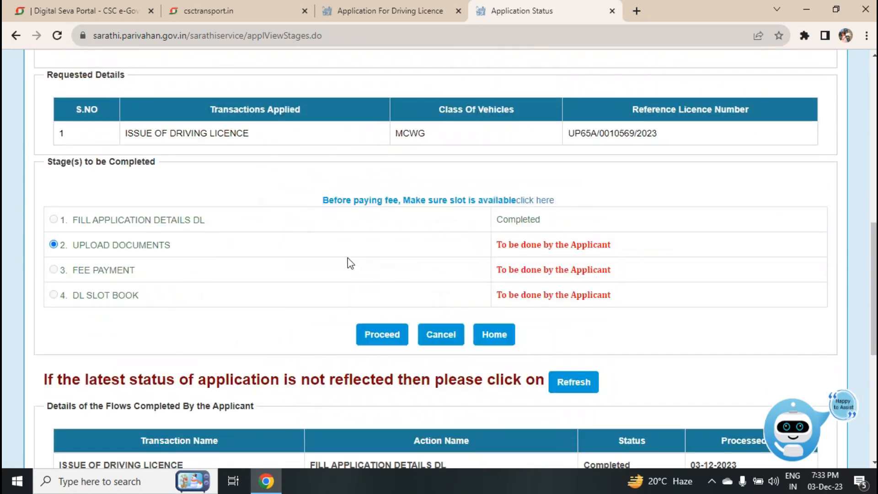
scroll(348, 257, "up", 3)
scroll(349, 224, "up", 4)
scroll(352, 231, "down", 4)
scroll(352, 232, "down", 2)
scroll(354, 237, "down", 2)
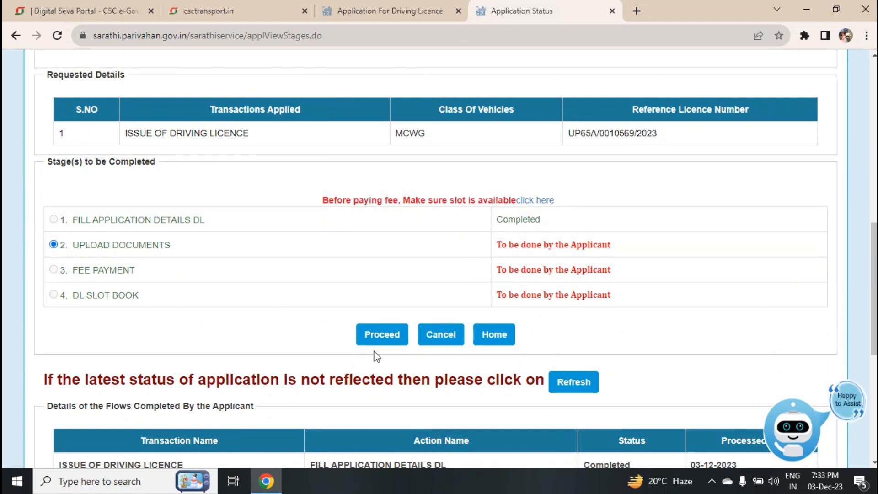
left_click(382, 338)
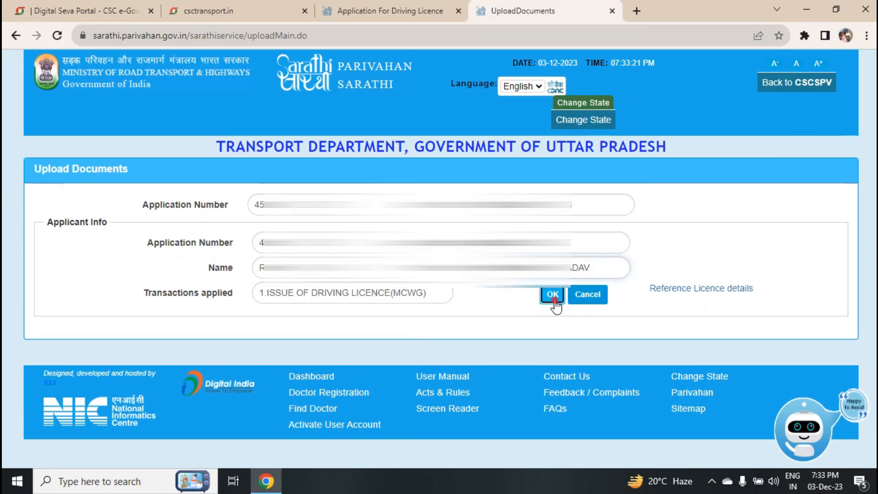
Add Address Proof (Present) as Aadhar Card With DOB and confirm it
left_click(553, 294)
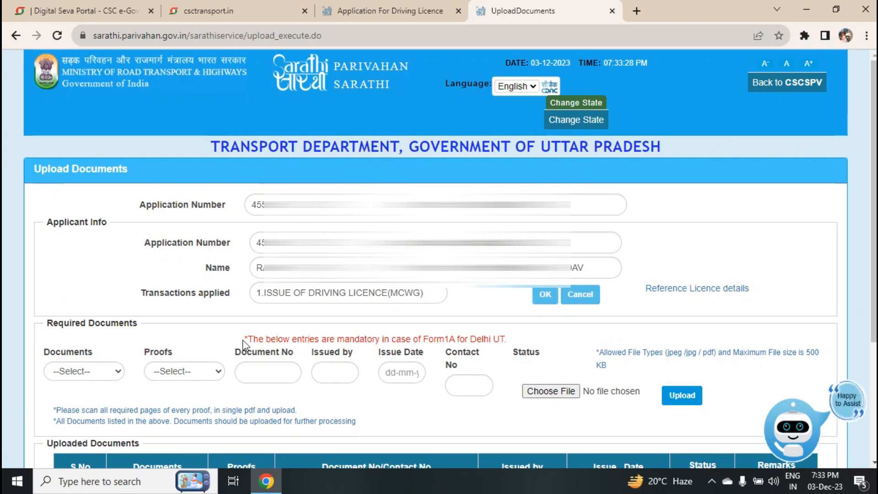
left_click(105, 371)
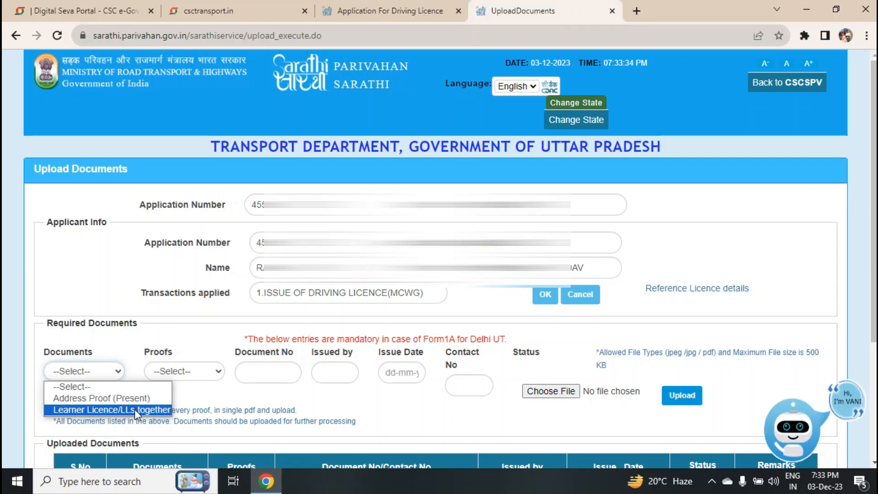
left_click(117, 399)
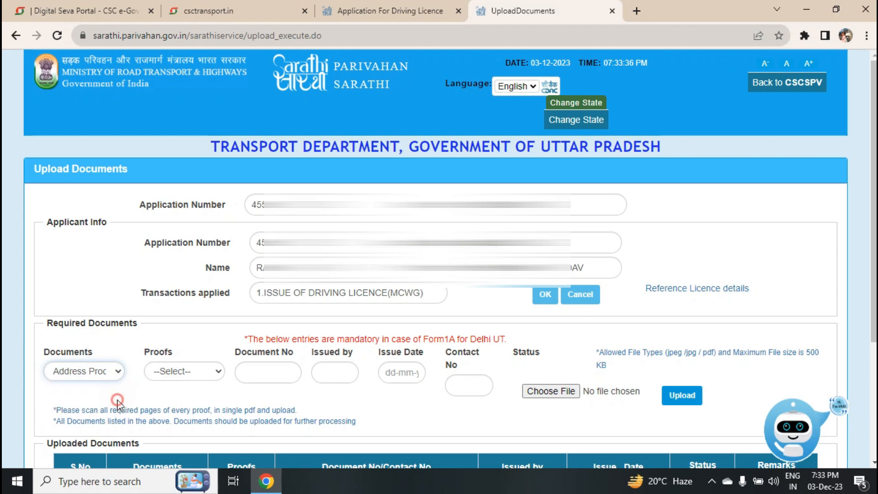
left_click(179, 378)
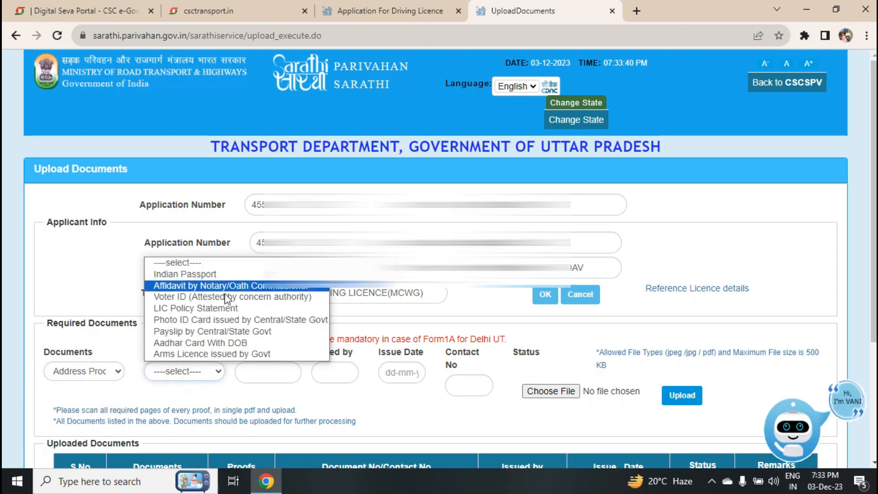
left_click(232, 343)
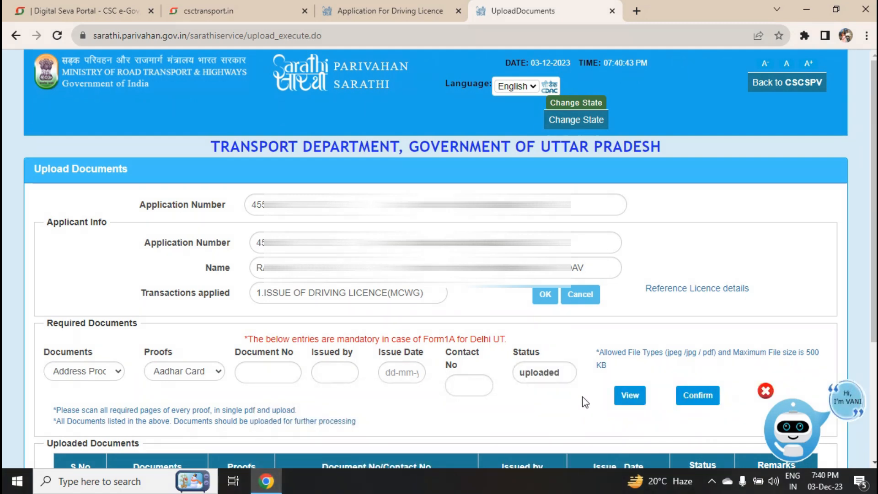
left_click(705, 399)
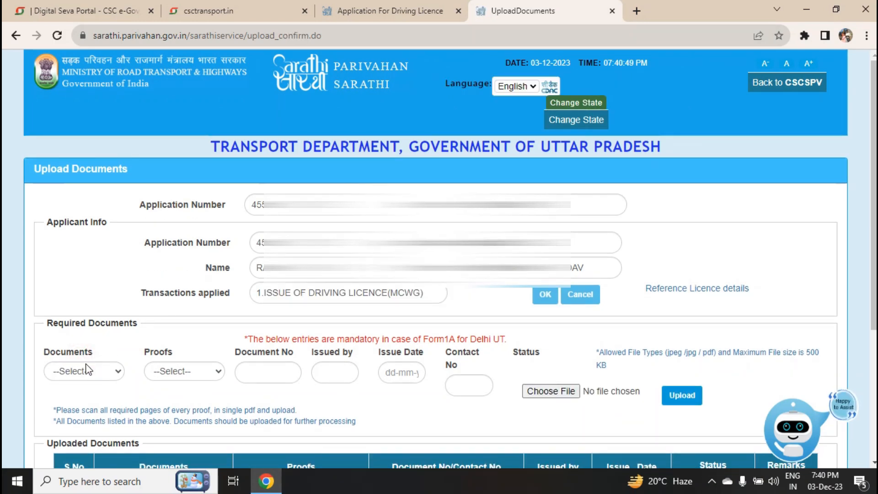
Upload LL.pdf as the Learner Licence proof
left_click(90, 372)
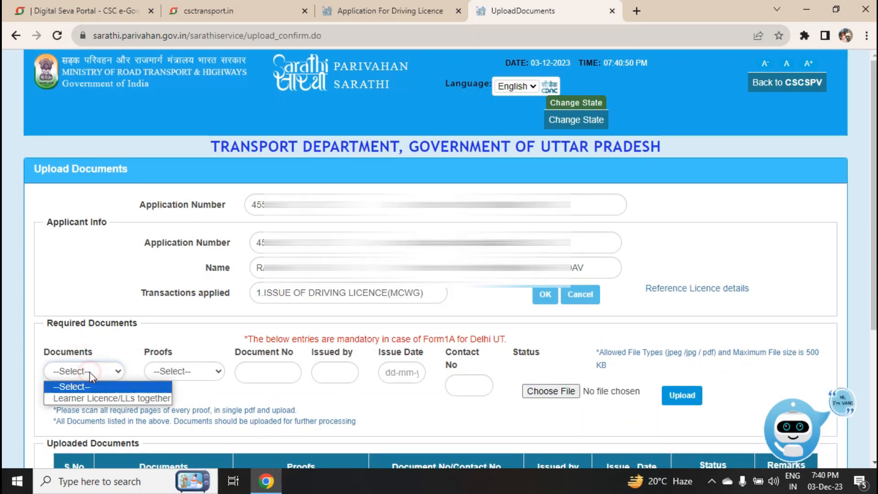
left_click(94, 399)
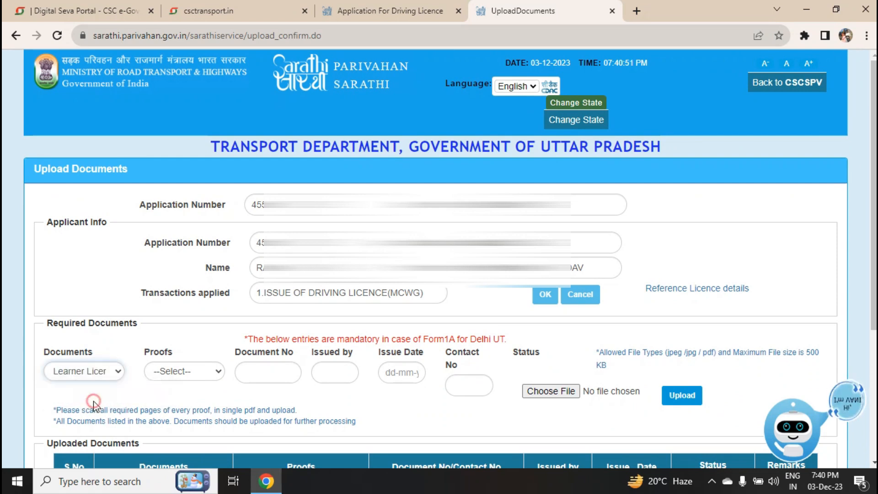
left_click(170, 378)
left_click(191, 399)
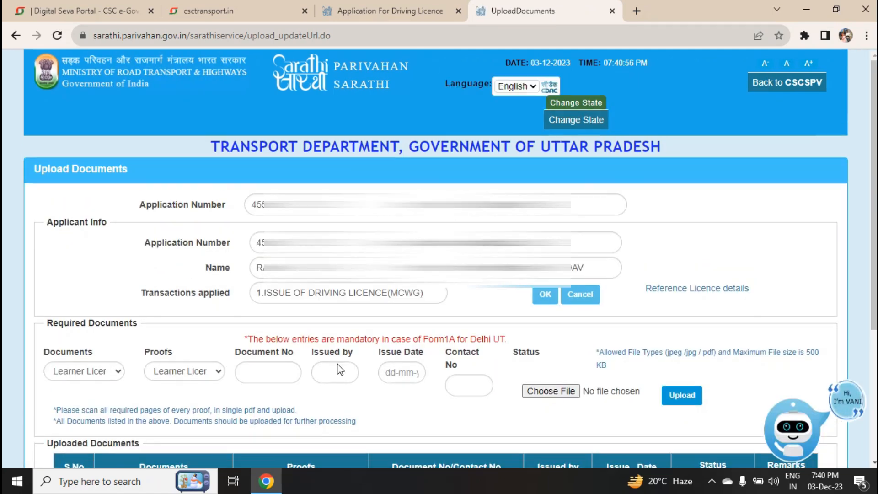
left_click(557, 393)
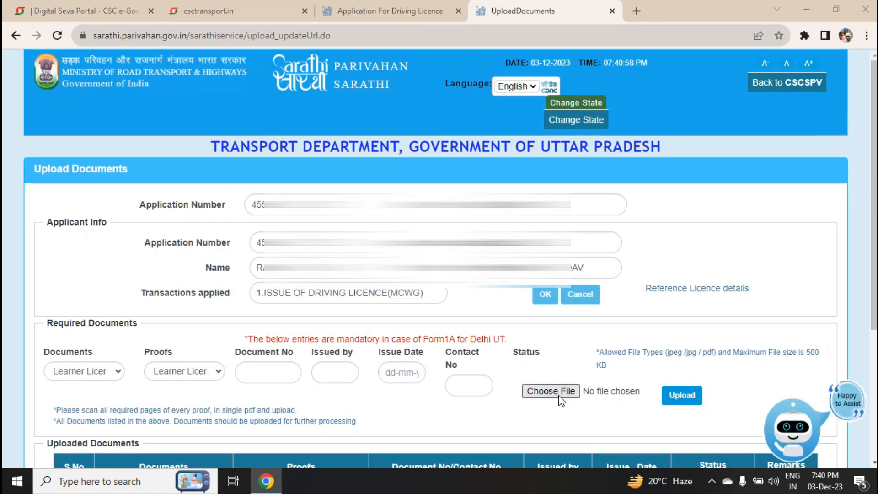
left_click(154, 133)
left_click(332, 289)
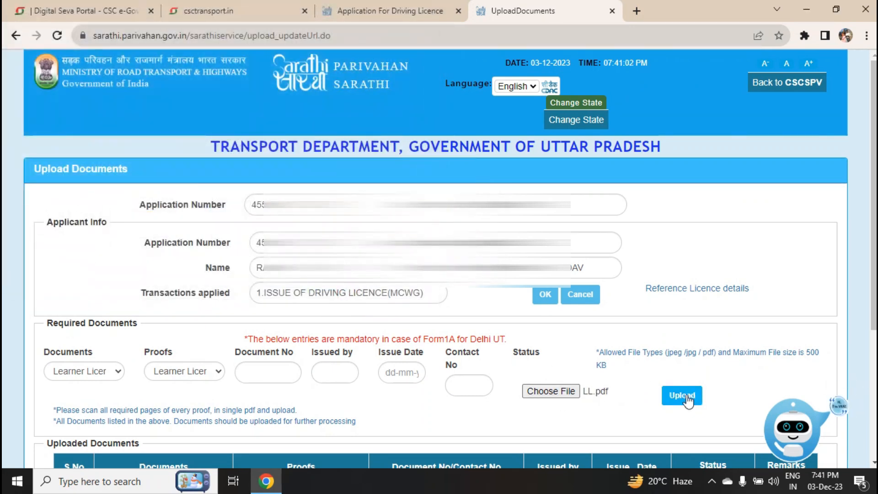
left_click(684, 396)
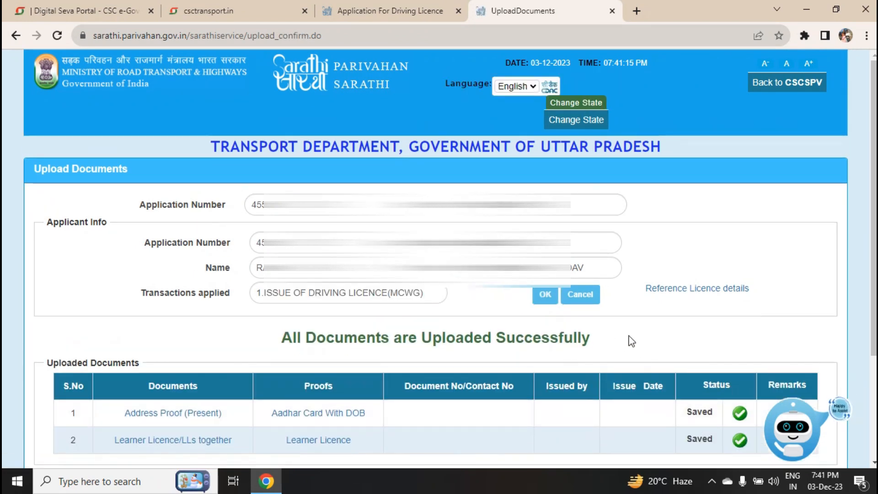
scroll(660, 349, "down", 3)
Continue past the uploaded documents to the FEE PAYMENT stage
left_click(437, 352)
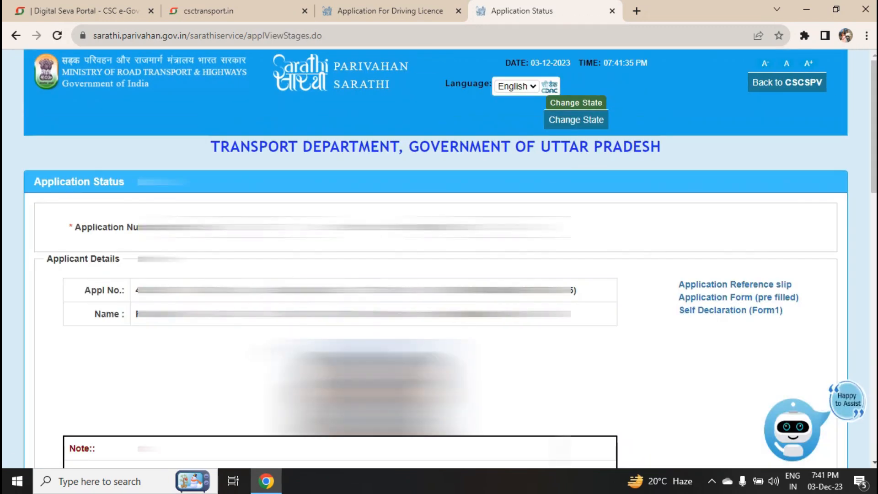
scroll(318, 351, "down", 8)
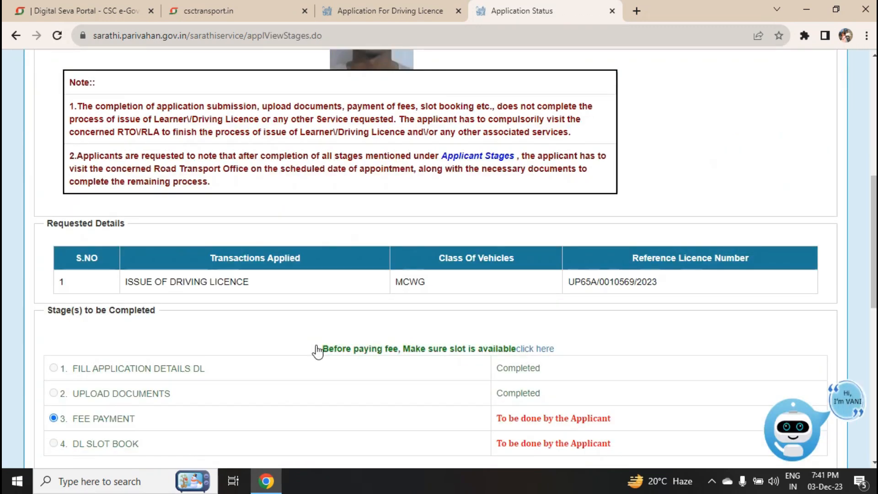
scroll(318, 352, "down", 1)
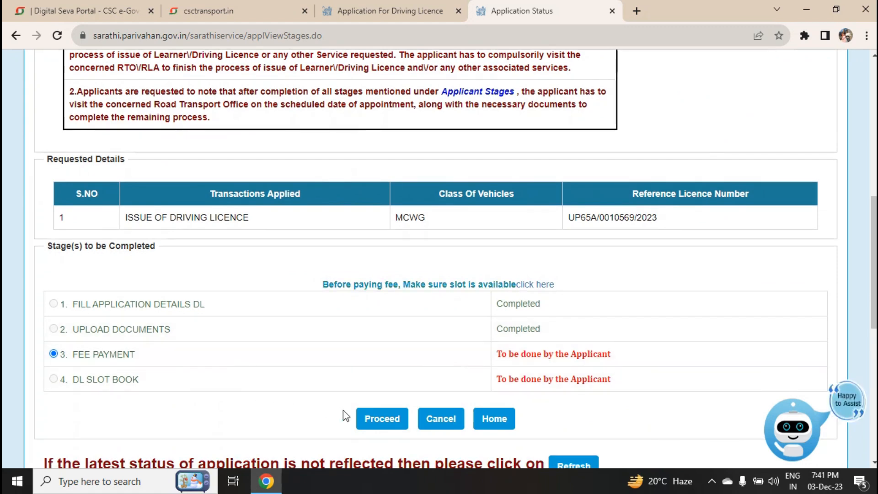
left_click(379, 418)
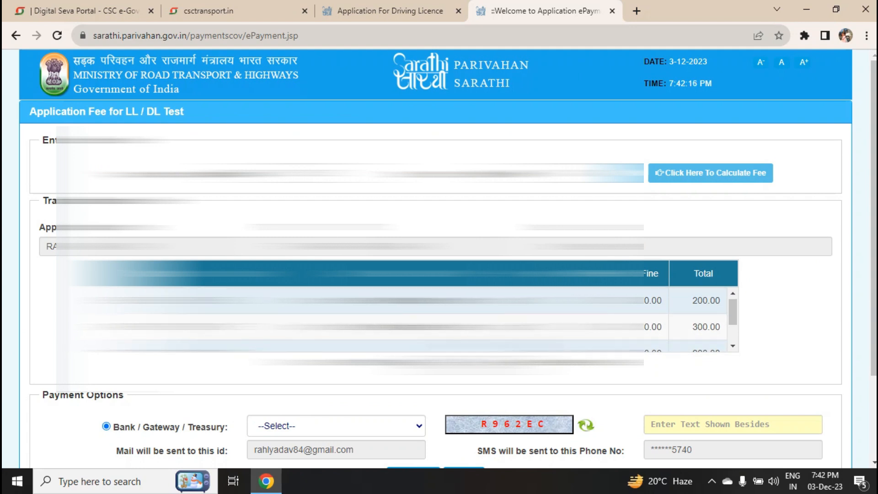
Choose STATE BANK OF INDIA for the 700.00 fee, enter the captcha, and Pay Now
scroll(402, 319, "down", 2)
left_click(314, 426)
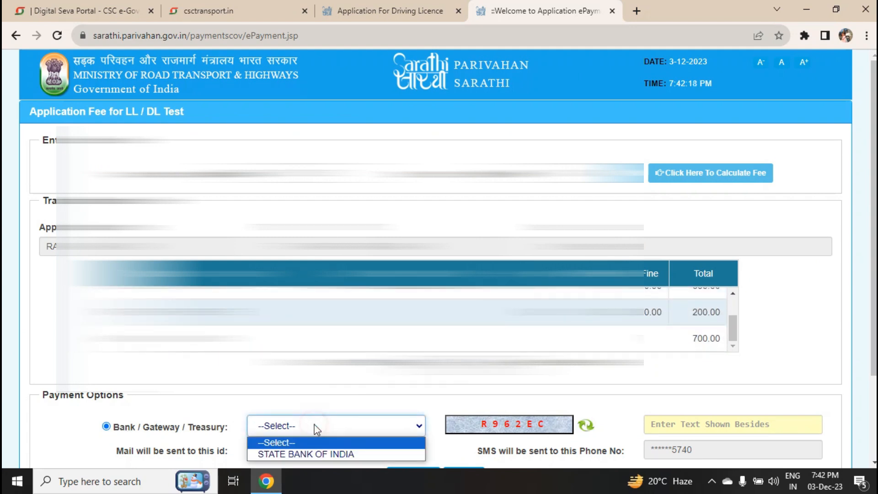
left_click(316, 452)
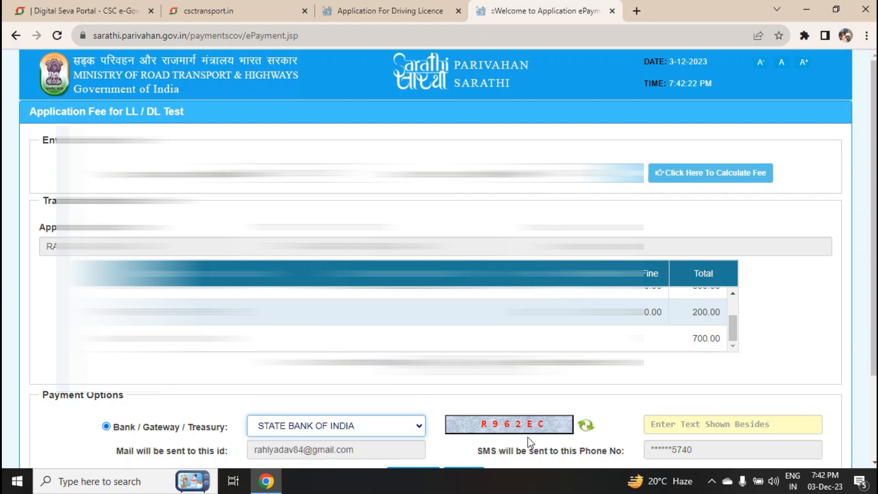
left_click(698, 424)
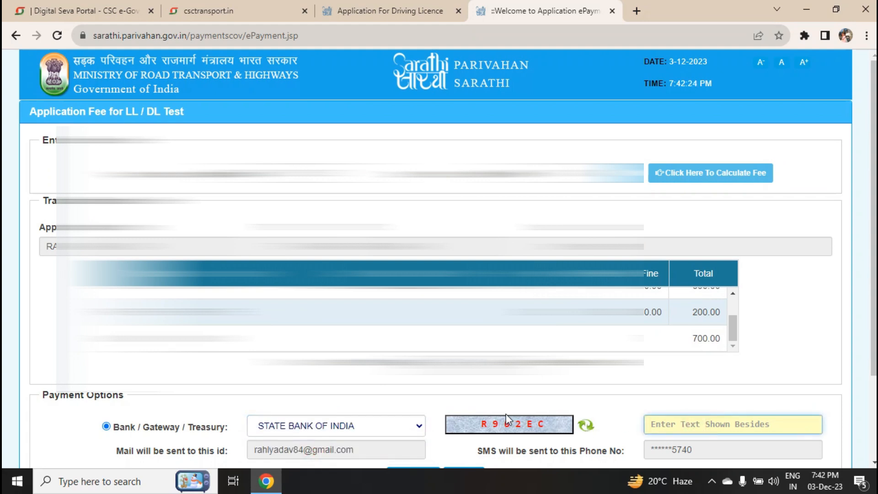
type("R962EC")
scroll(710, 412, "down", 3)
left_click(411, 369)
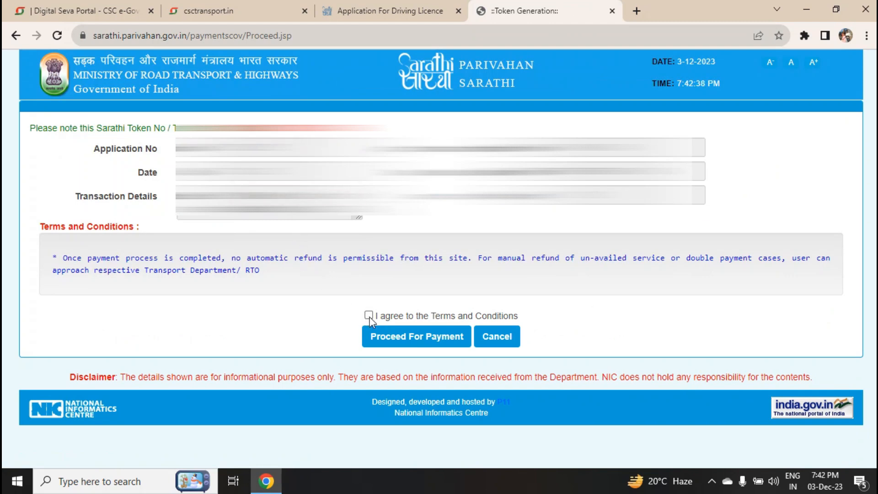
Accept the payment terms and pay the fee through SBI Net Banking on SBIePay
left_click(369, 316)
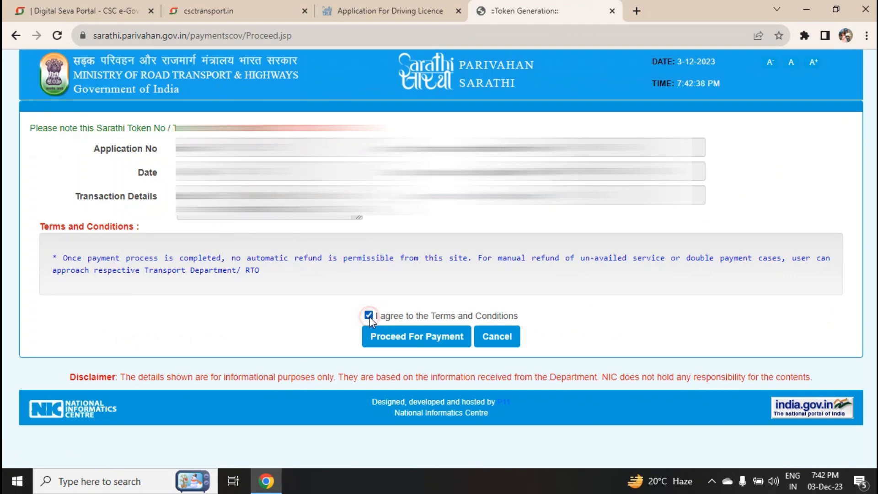
left_click(396, 339)
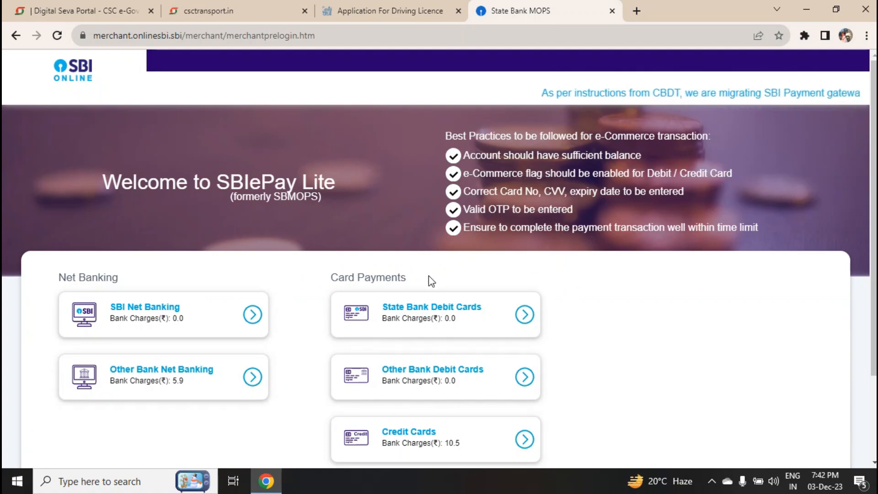
scroll(430, 279, "down", 3)
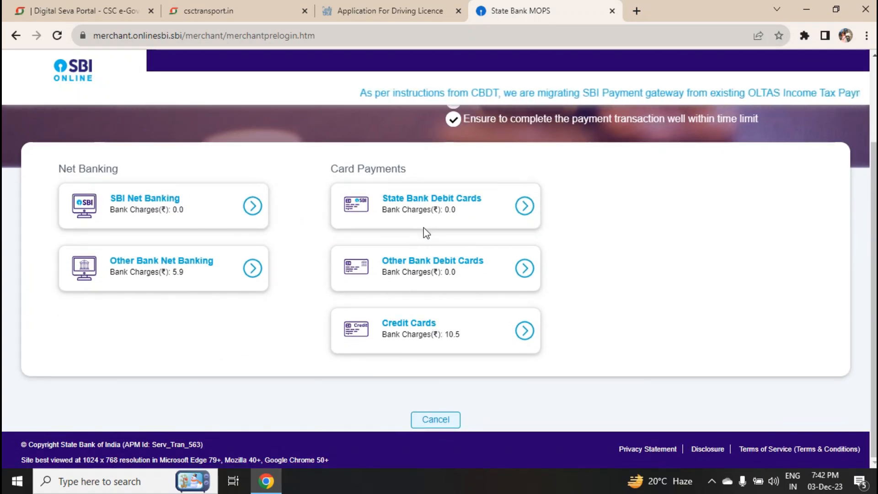
left_click(188, 211)
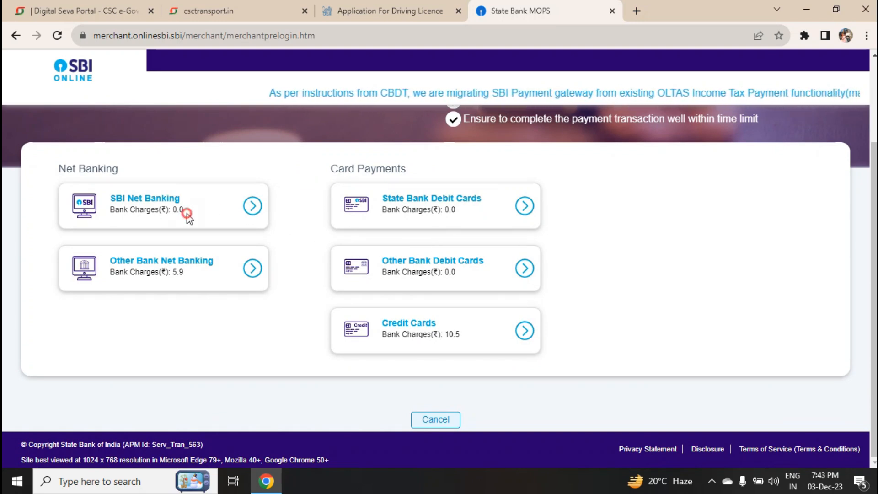
left_click(254, 207)
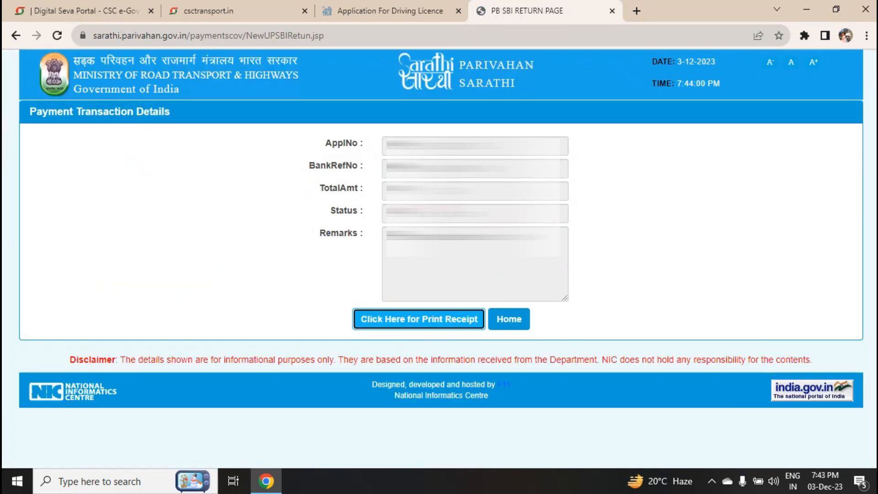
Download the 56.70 KB PDF receipt for the fee payment
left_click(430, 320)
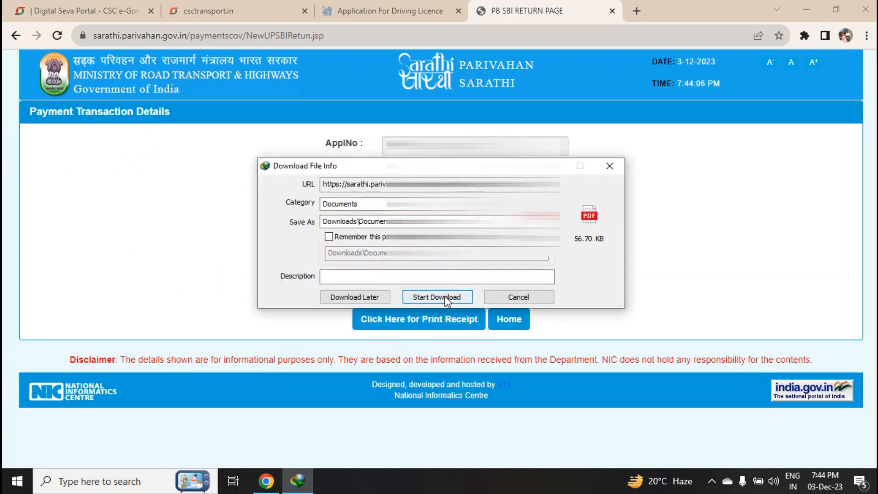
left_click(444, 296)
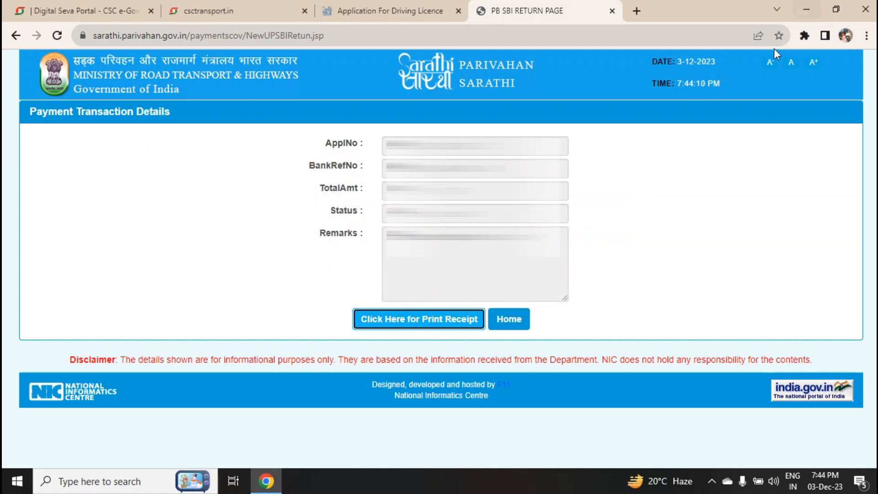
From Home, reopen the pending application and proceed to the DL SLOT BOOK stage
left_click(519, 321)
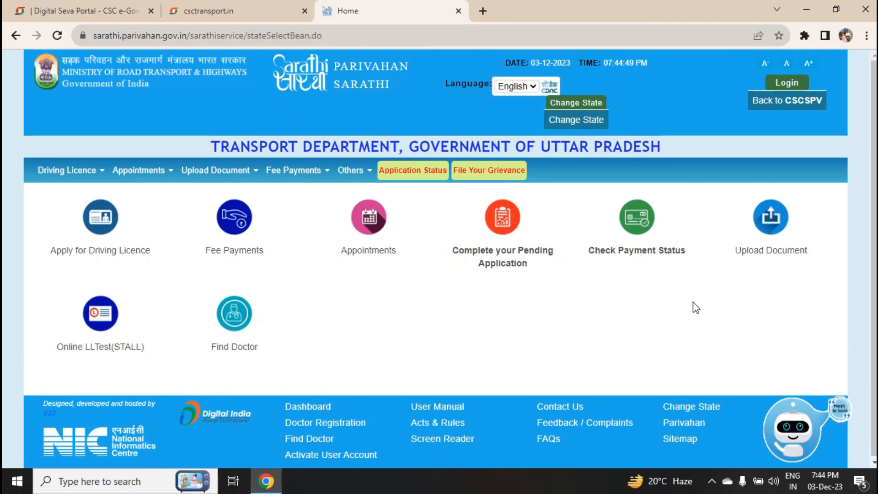
left_click(503, 231)
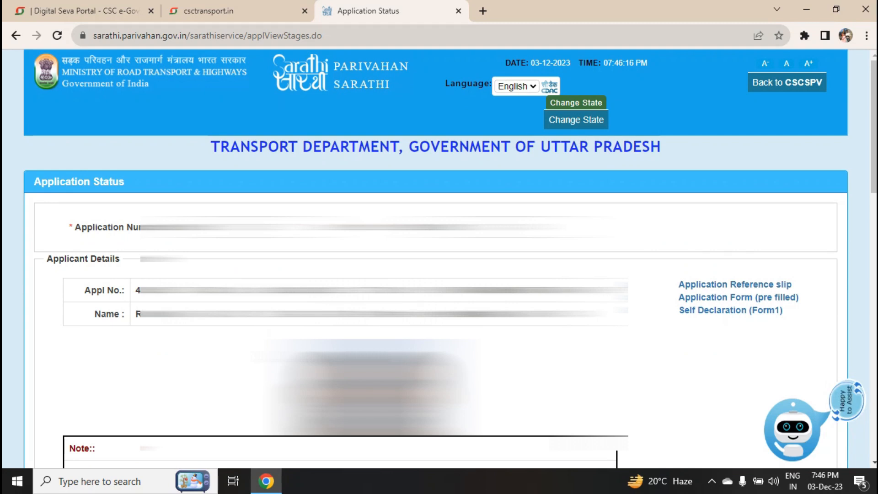
scroll(319, 351, "down", 8)
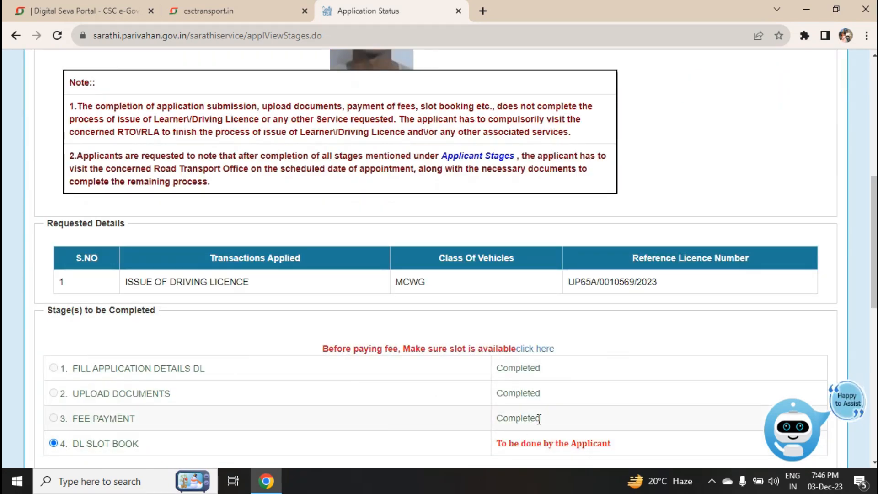
scroll(540, 418, "down", 1)
scroll(539, 423, "down", 1)
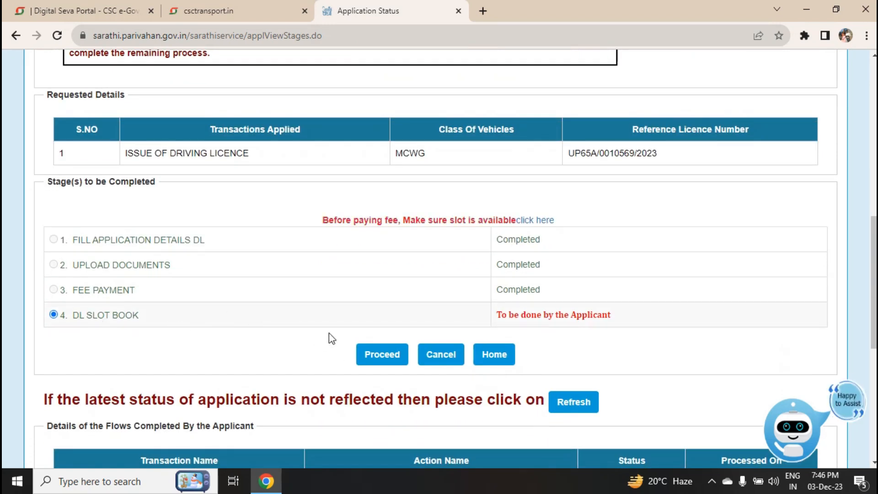
left_click(373, 354)
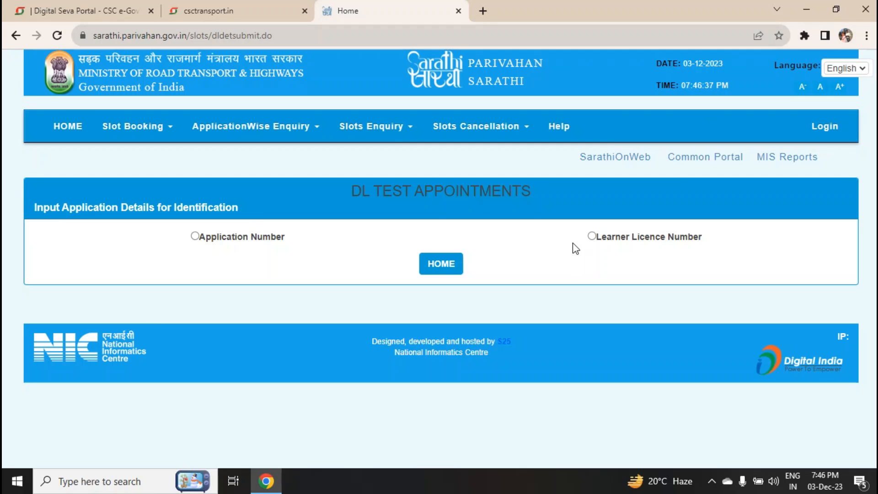
Identify the applicant by Application Number with the captcha and submit
left_click(194, 236)
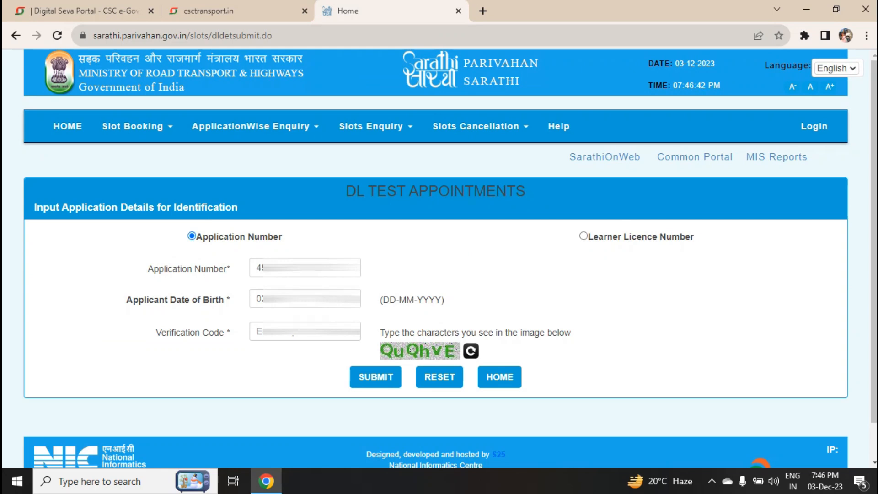
left_click(313, 338)
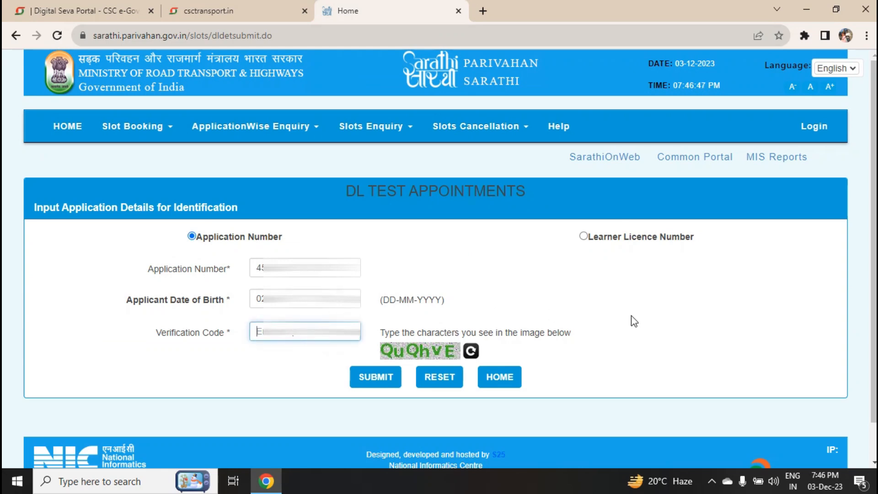
type("Q")
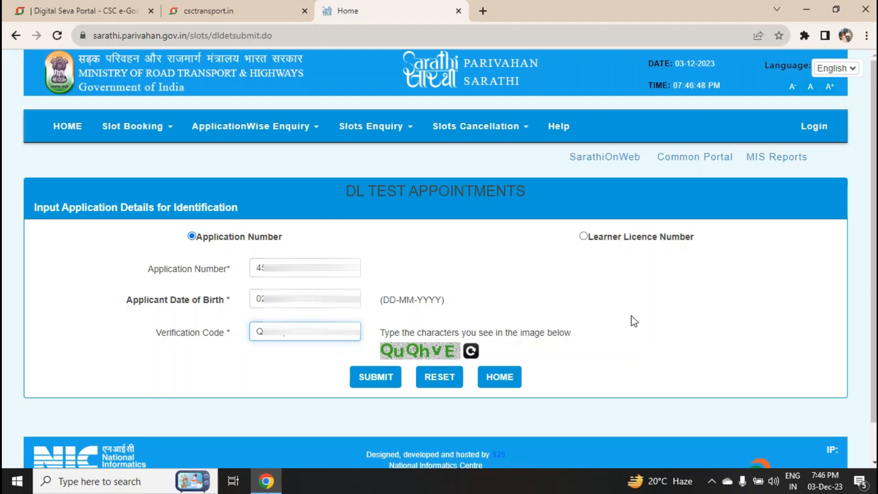
left_click(377, 376)
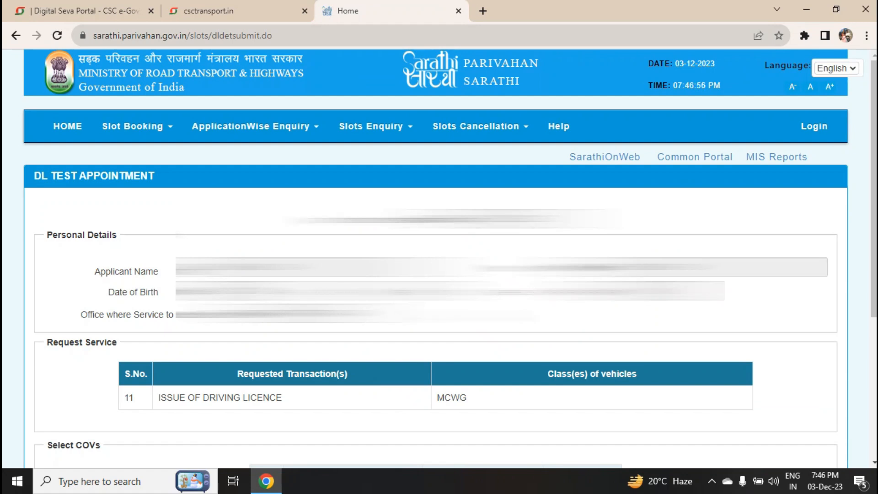
Tick the MCWG vehicle class and proceed to book a test slot
scroll(435, 258, "down", 1)
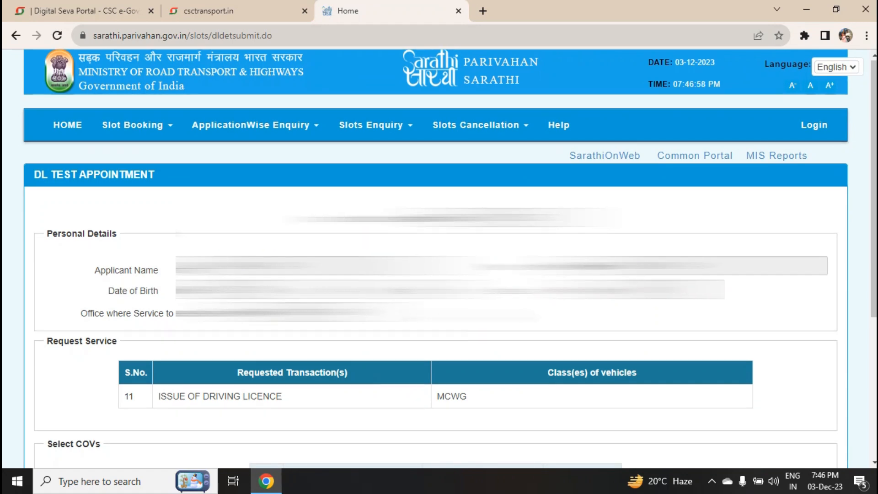
scroll(467, 316, "down", 5)
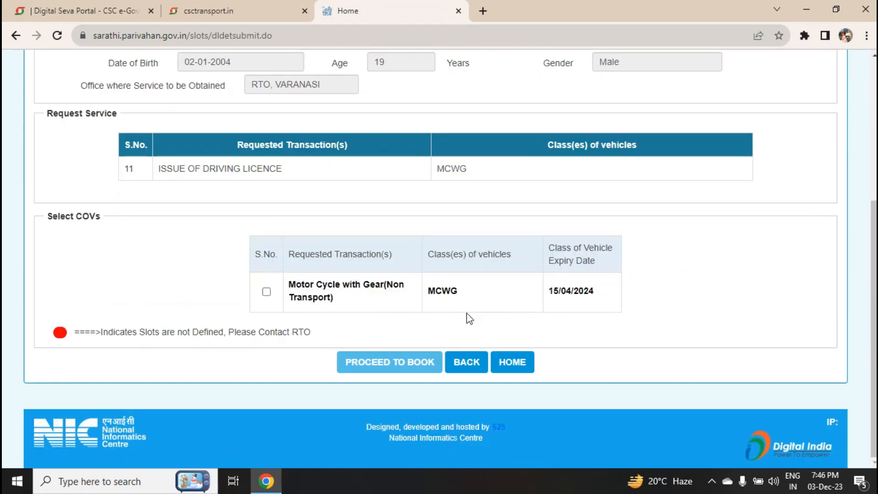
left_click(267, 292)
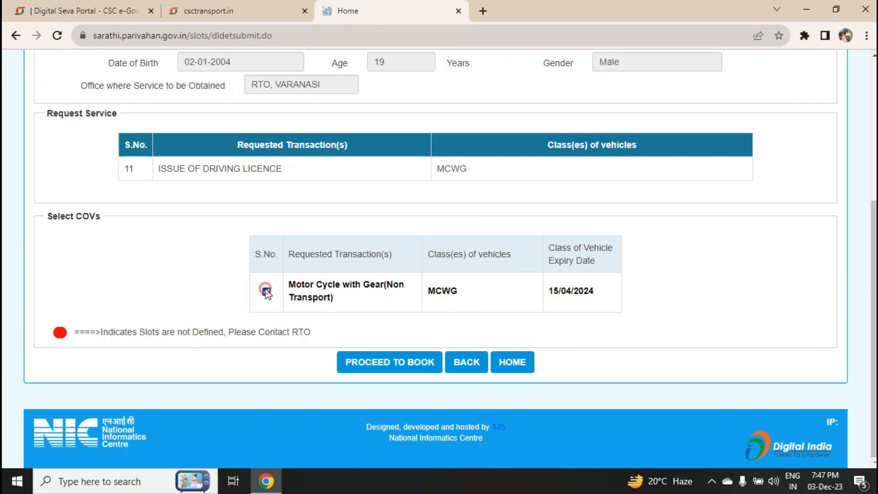
scroll(325, 284, "up", 1)
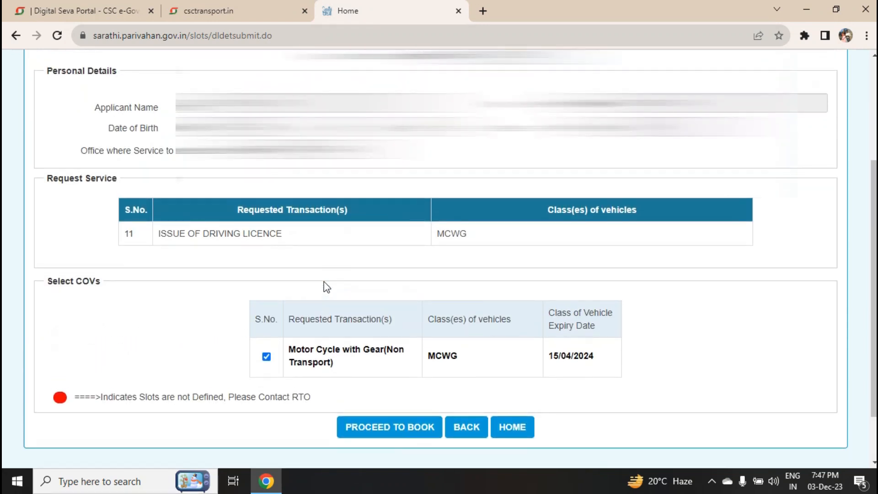
scroll(323, 285, "up", 1)
scroll(373, 364, "down", 3)
left_click(386, 368)
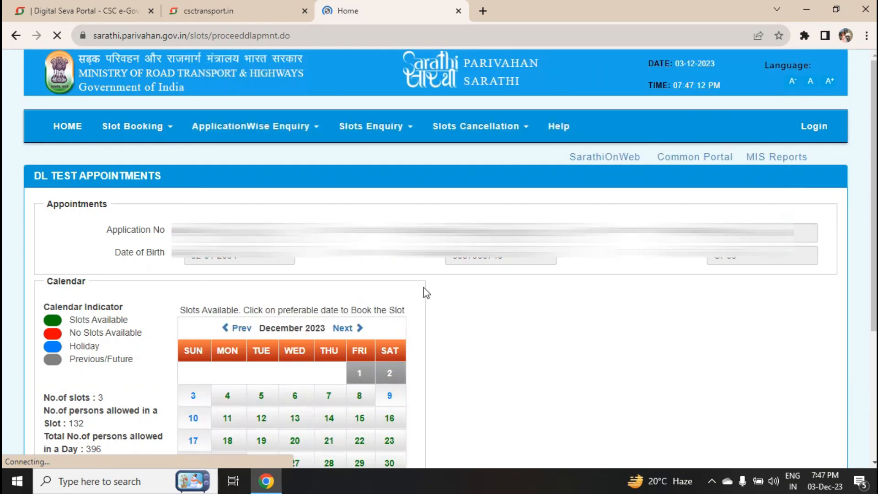
scroll(426, 293, "down", 1)
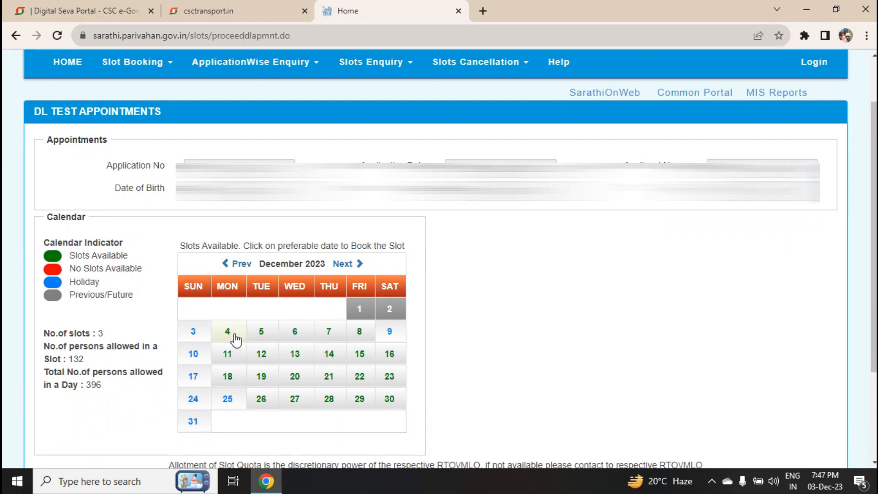
Book the 10.00-12.00 MCWG test slot on 06-12-2023
left_click(294, 331)
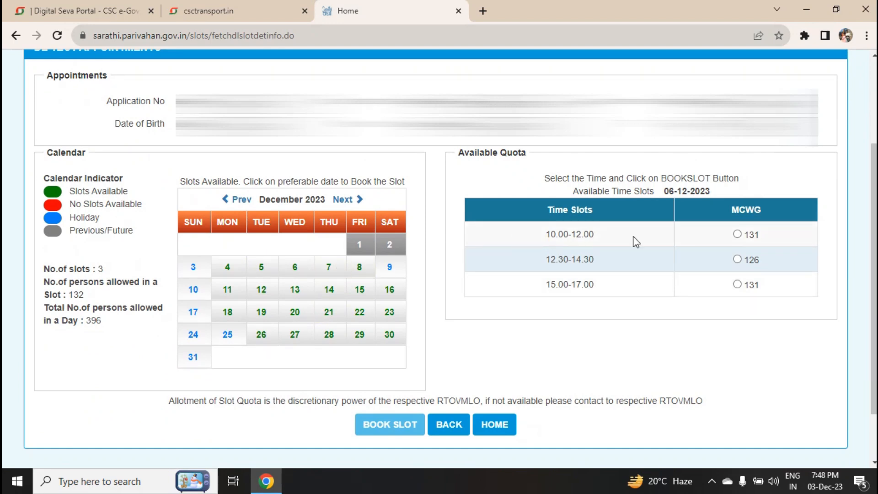
left_click(737, 235)
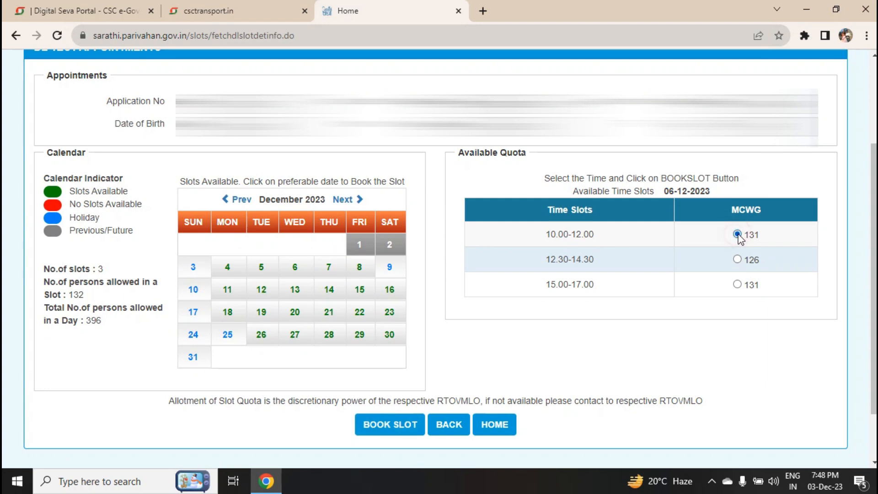
left_click(398, 427)
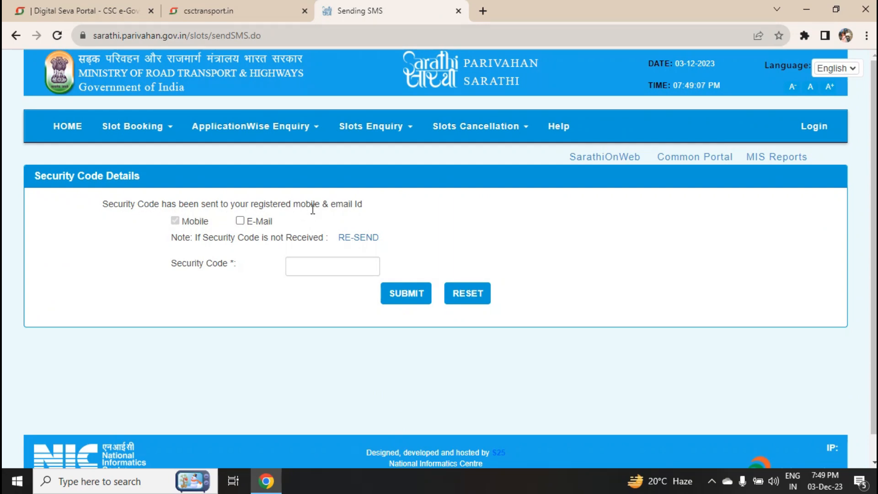
Enter and submit the security code received by SMS
left_click(323, 265)
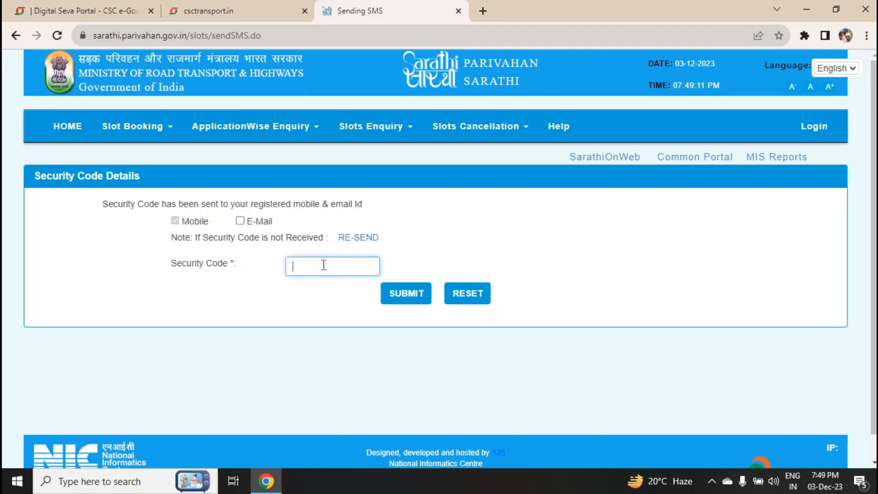
left_click(411, 301)
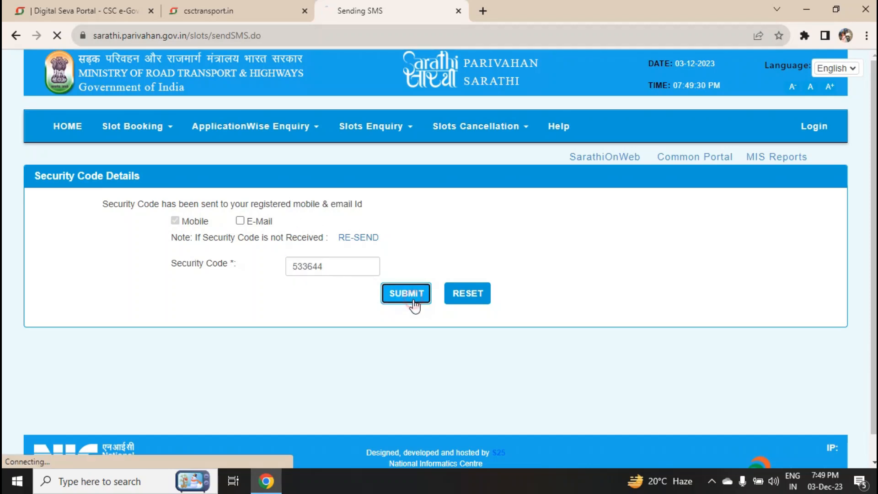
Confirm booking of the MCWG test slot at RTO Varanasi, 06-12-2023, 10.00-12.00
scroll(427, 284, "down", 3)
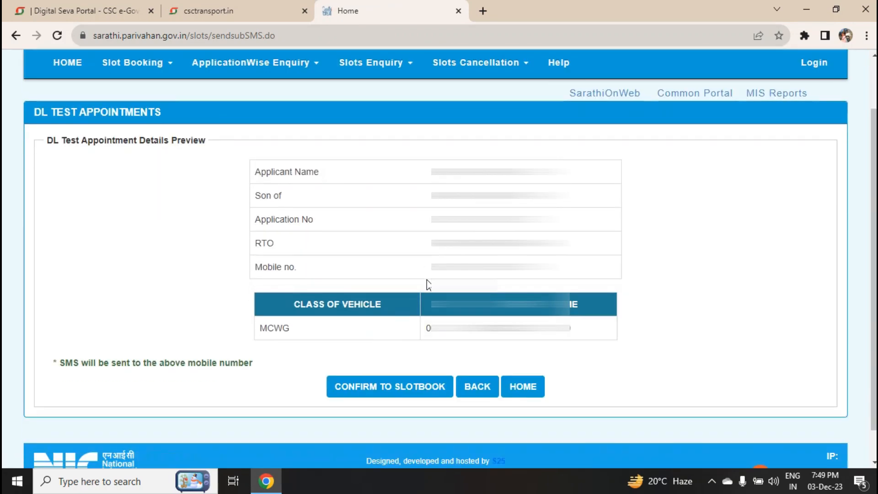
scroll(427, 281, "up", 3)
scroll(384, 280, "down", 3)
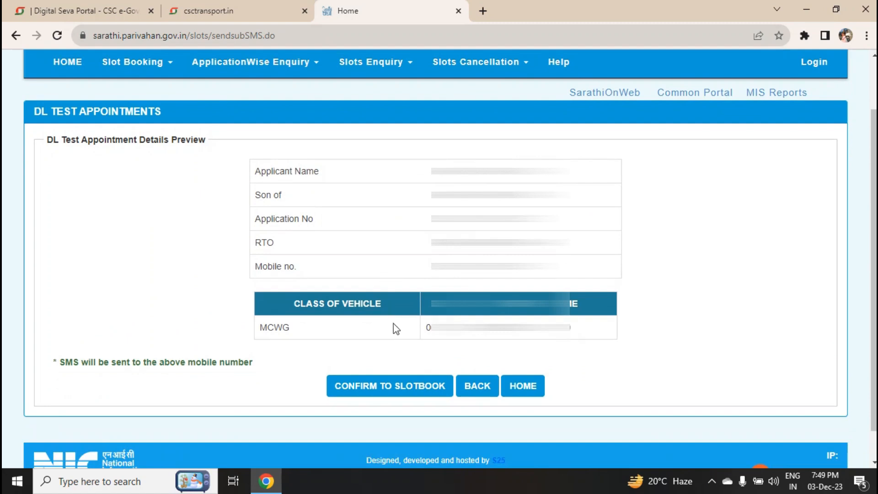
left_click(392, 389)
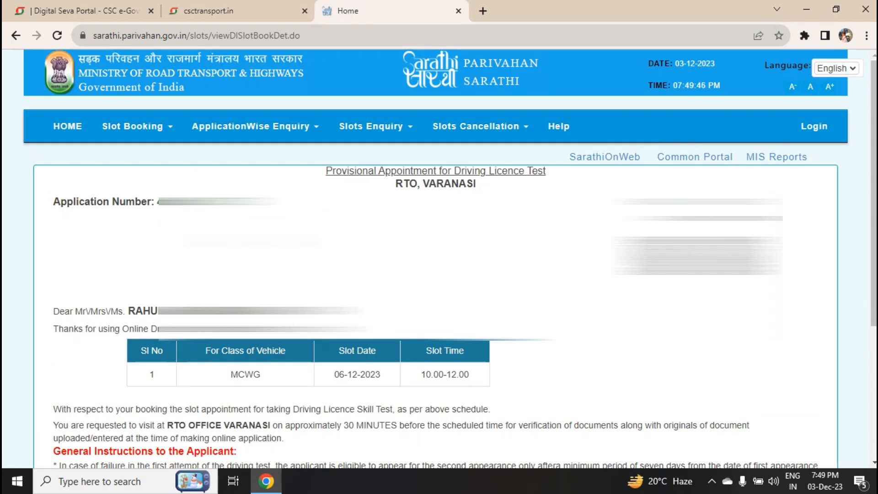
Print the provisional appointment letter and save it as a PDF
scroll(713, 273, "down", 4)
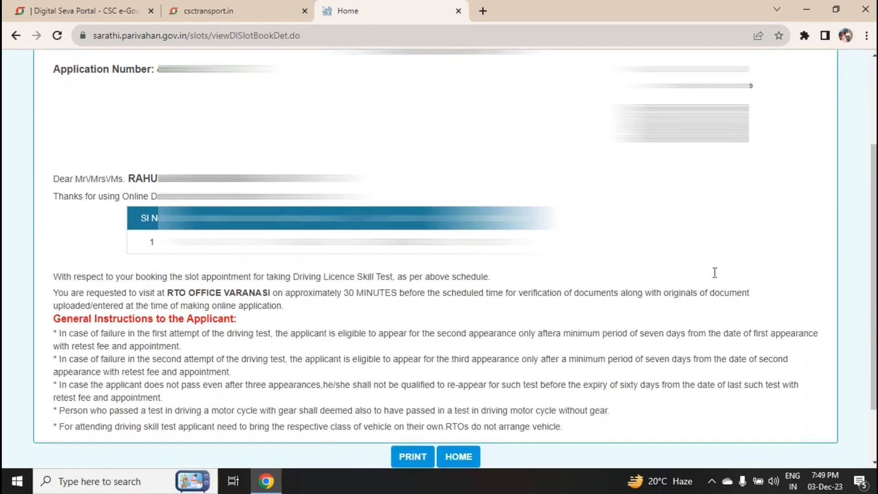
left_click(404, 398)
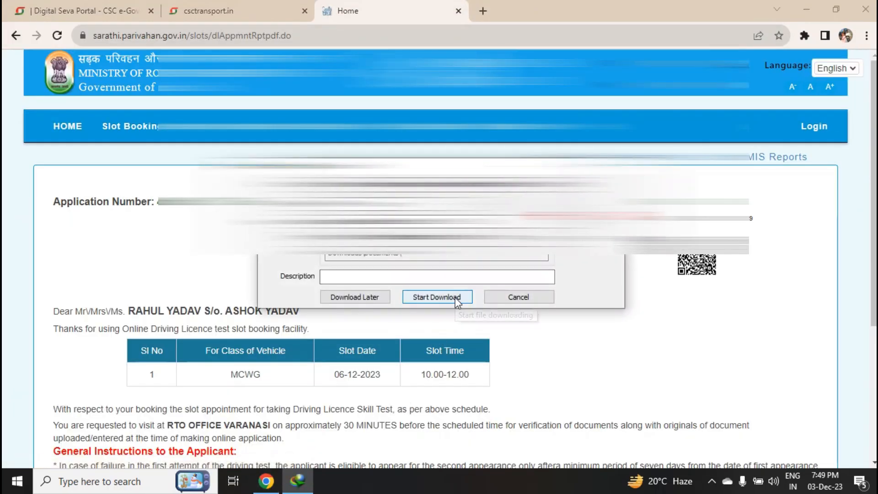
left_click(456, 298)
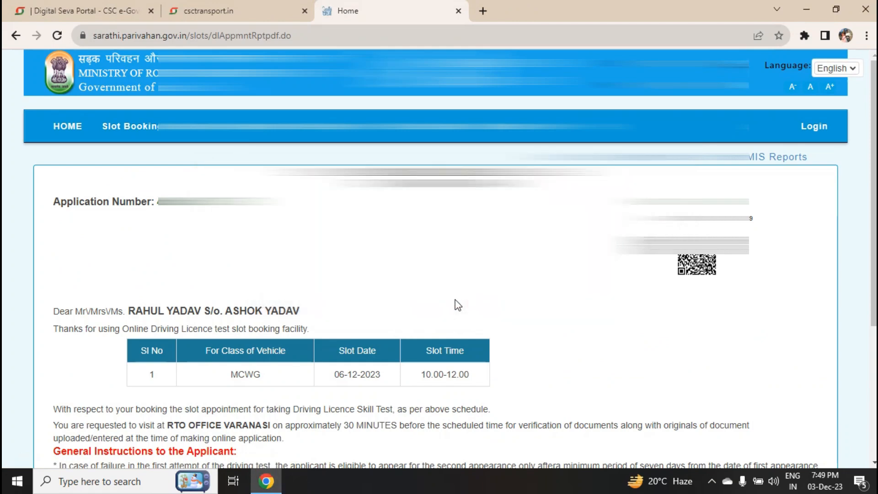